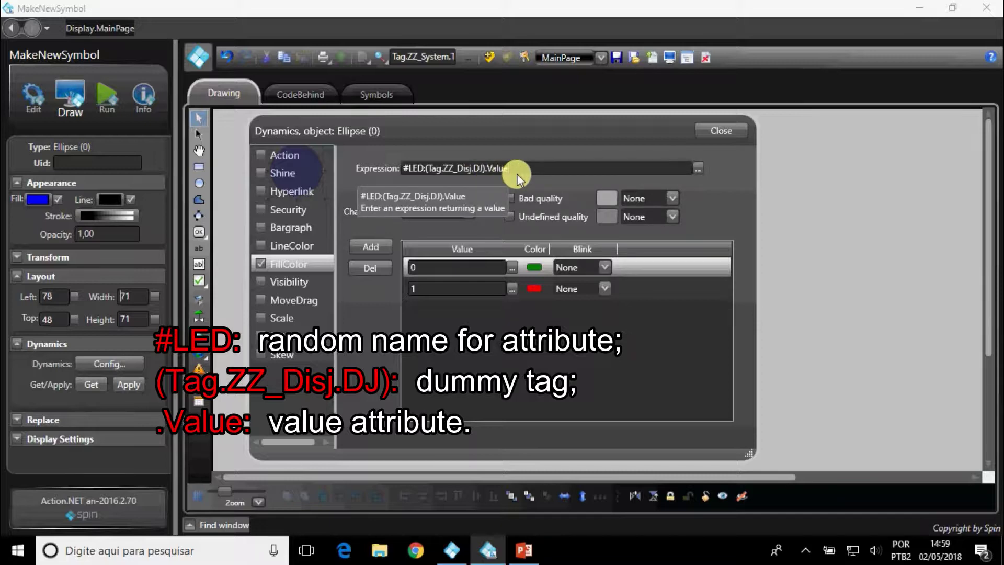
# Close the circle's dynamics settings and turn the blue circle into a new symbol named LED.
pyautogui.click(721, 137)
pyautogui.click(519, 206)
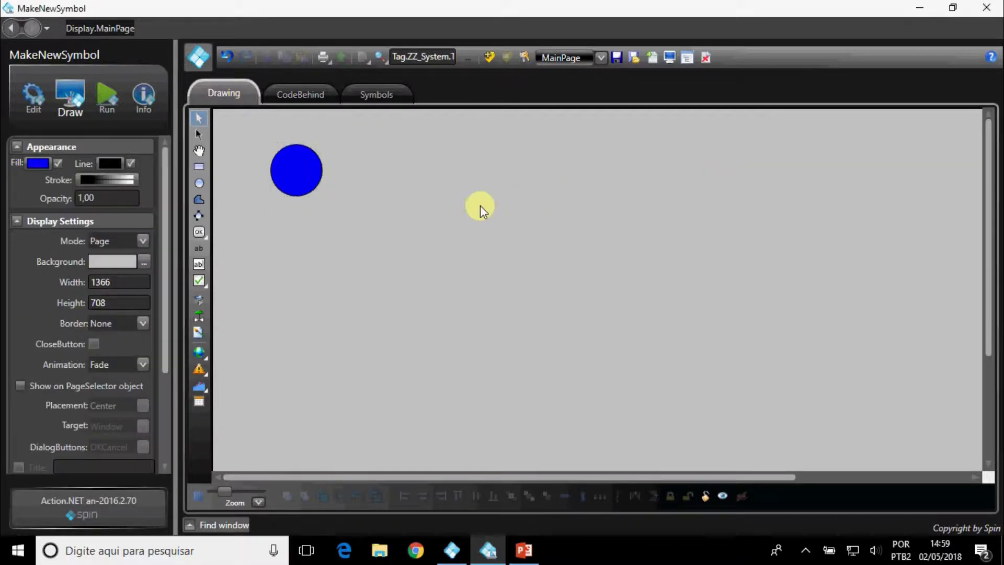
pyautogui.click(310, 186)
pyautogui.rightClick(310, 187)
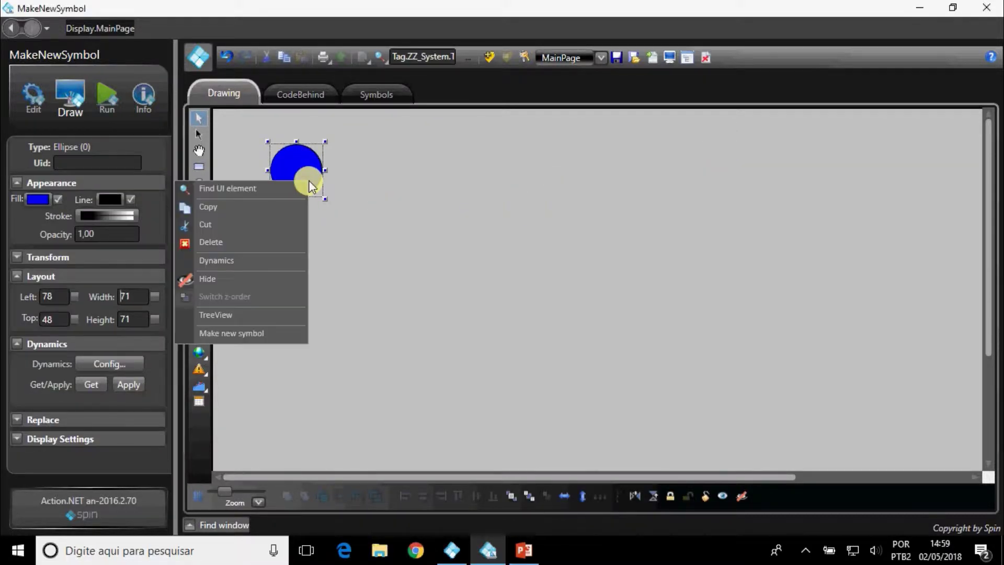
pyautogui.click(270, 333)
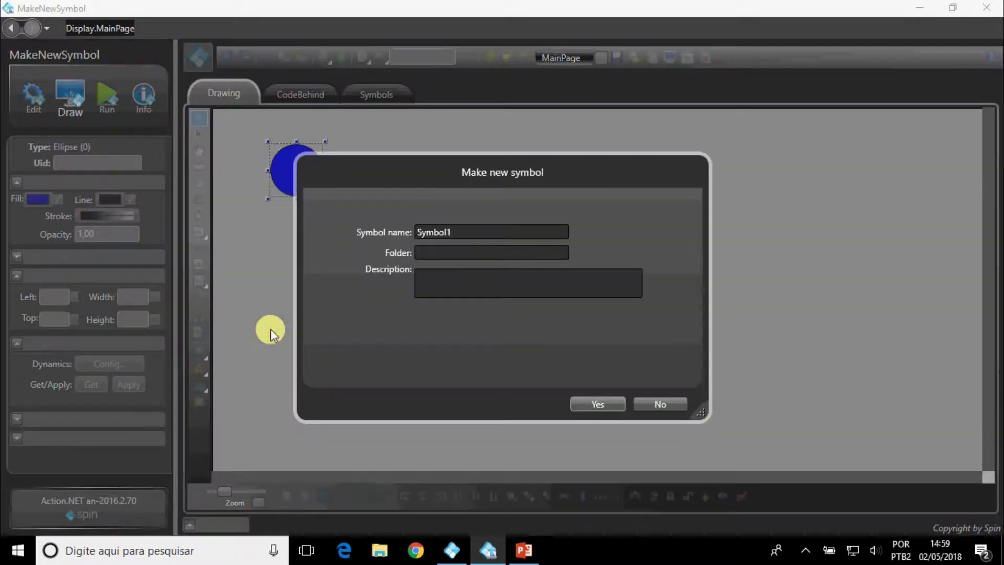
pyautogui.moveTo(448, 232); pyautogui.dragTo(382, 231)
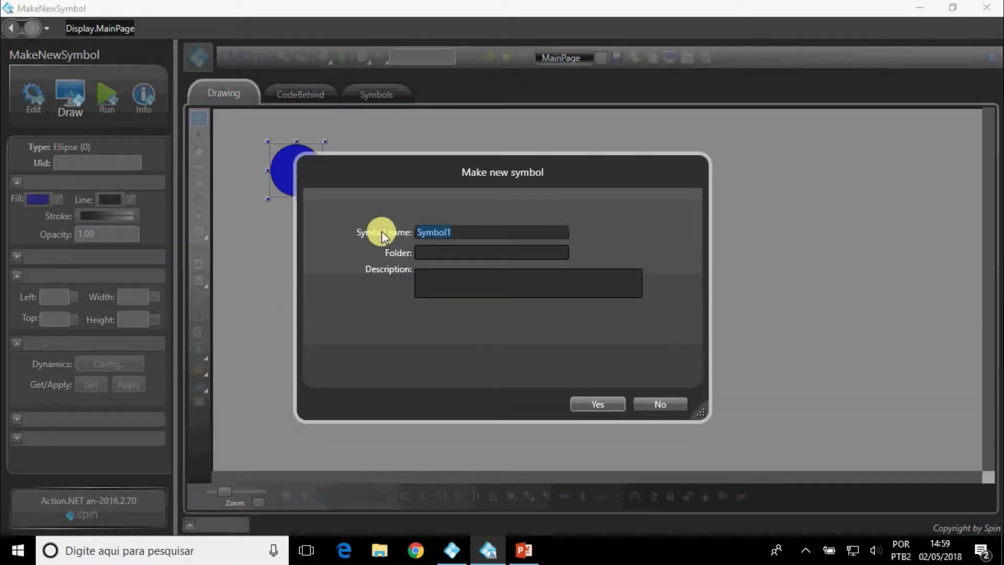
pyautogui.write('LED')
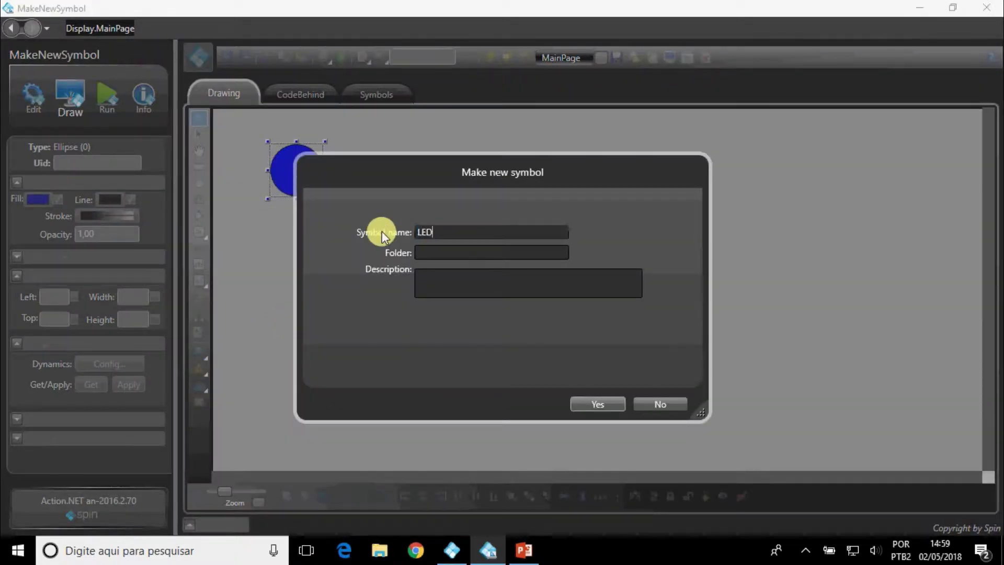
pyautogui.click(588, 404)
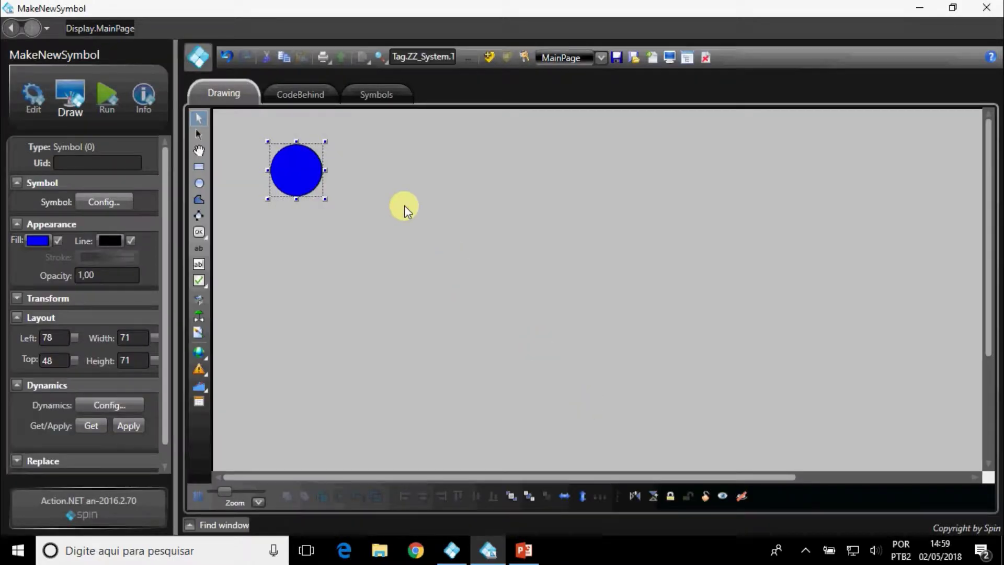
pyautogui.click(406, 209)
# Set the LED symbol's LED label value to Tag.DJTeste in its symbol configuration.
pyautogui.doubleClick(287, 168)
pyautogui.click(433, 225)
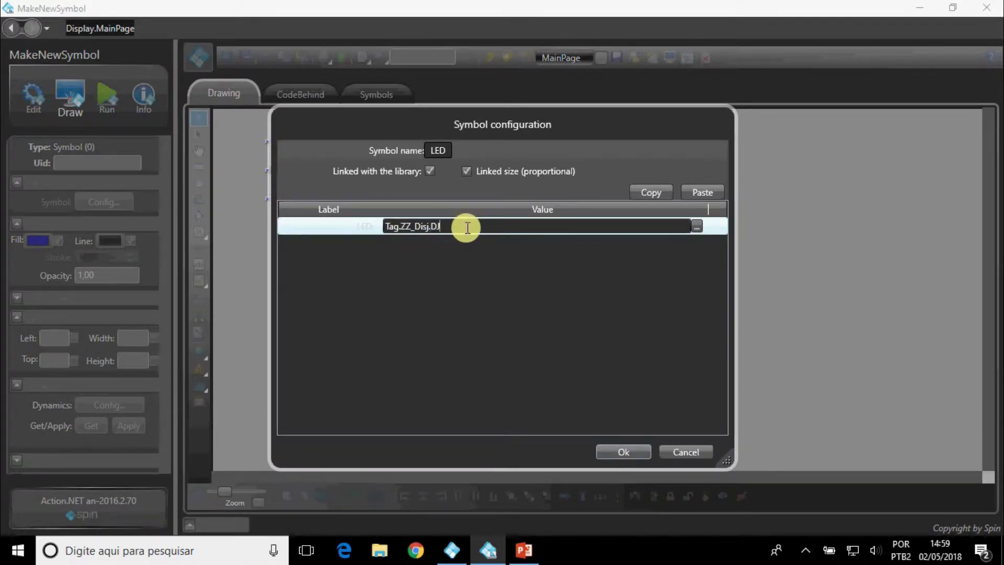
pyautogui.moveTo(467, 227); pyautogui.dragTo(365, 220)
pyautogui.press('BackSpace')
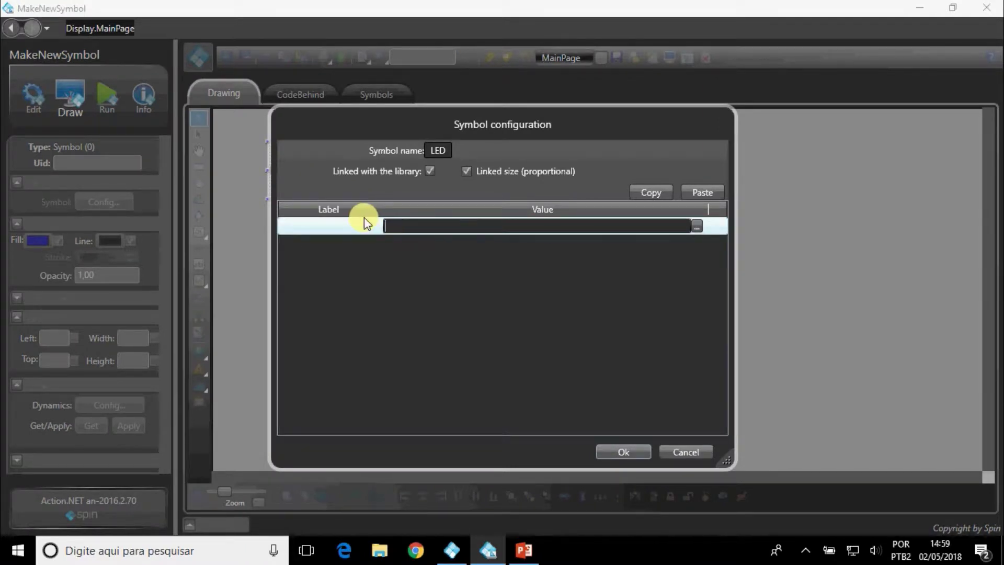
pyautogui.write('tAG')
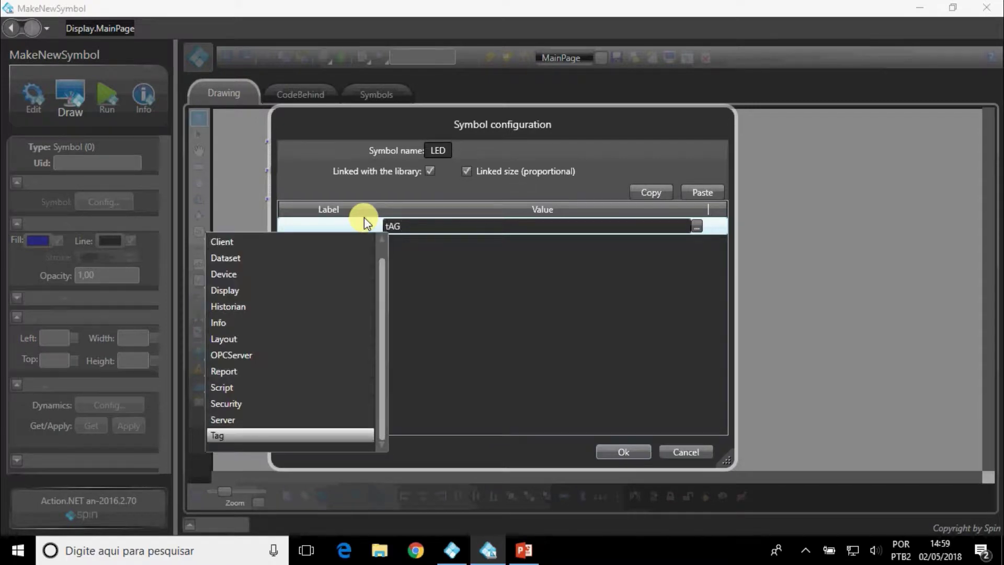
pyautogui.write('.')
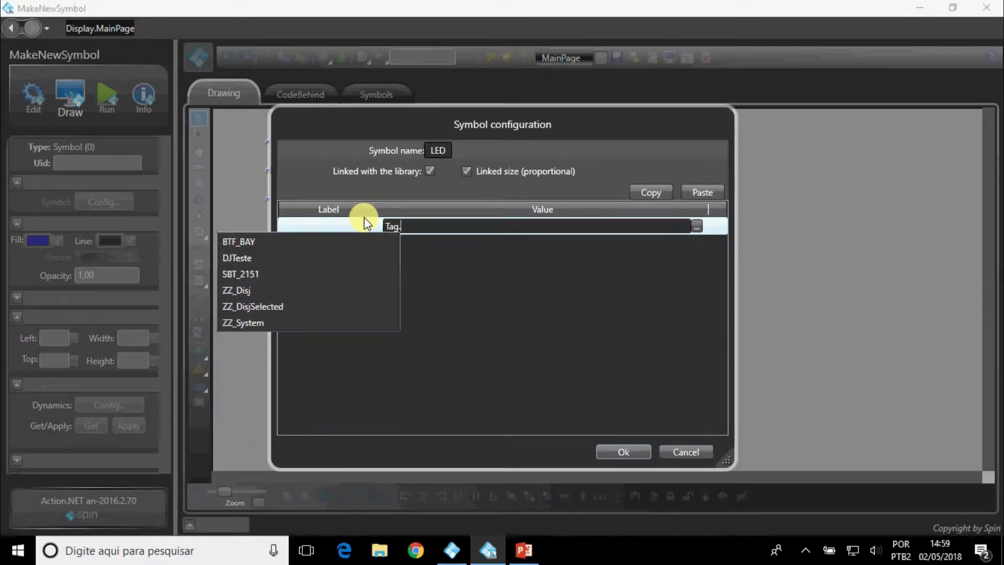
pyautogui.press('Down')
pyautogui.press('Down')
pyautogui.press('Return')
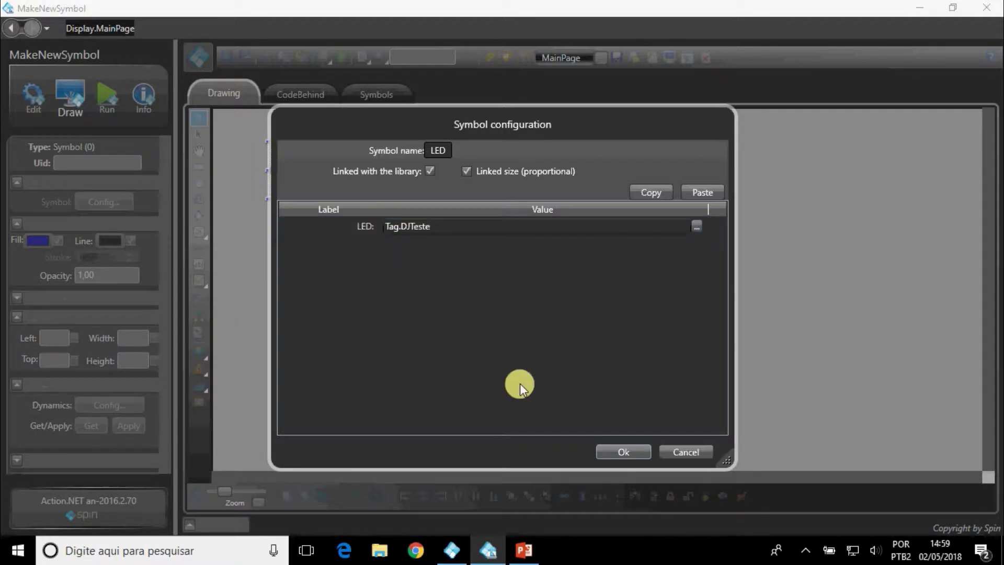
pyautogui.click(611, 448)
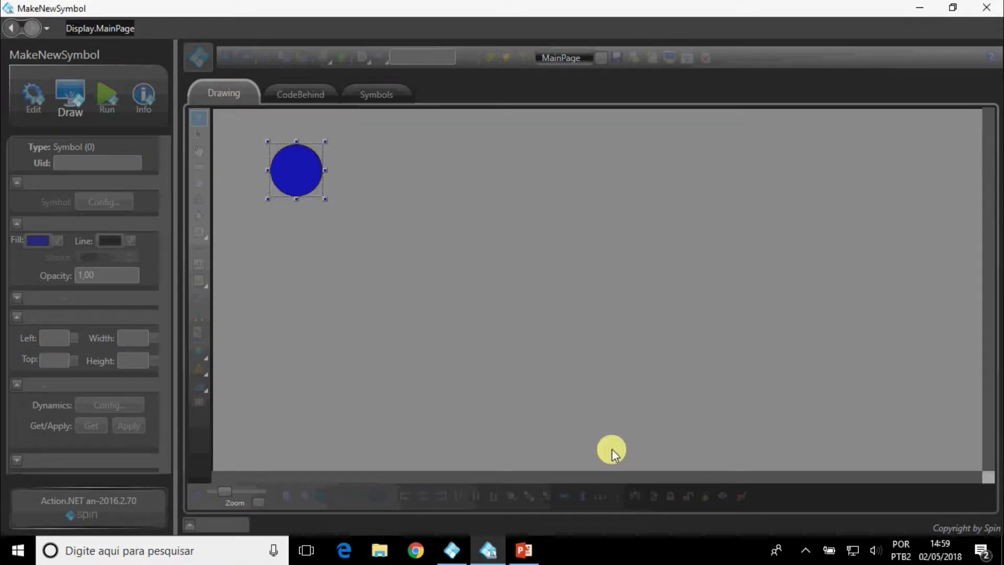
pyautogui.click(253, 283)
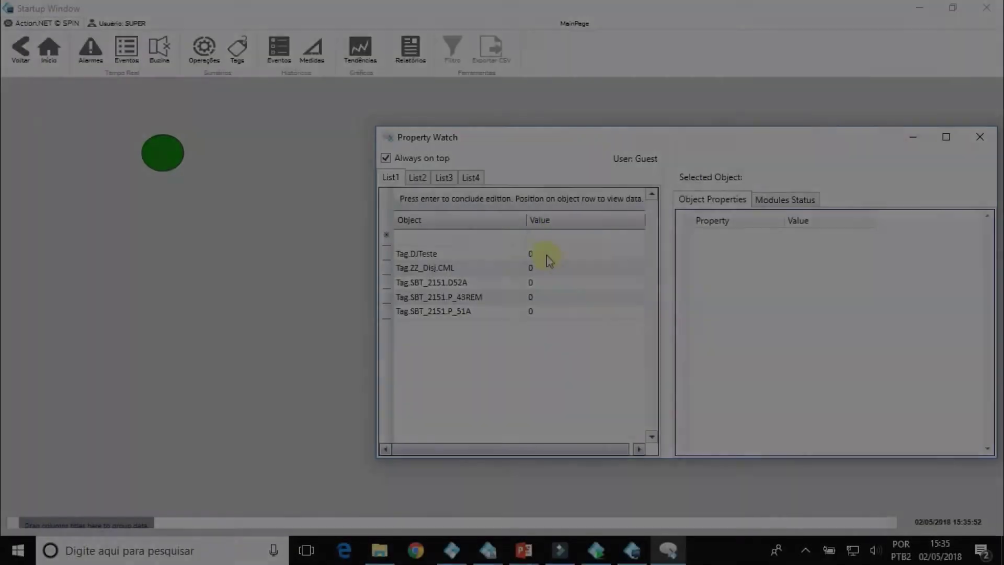
# Test the symbol in the running display by setting Tag.DJTeste to 1, 0 and 1 again in Property Watch.
pyautogui.click(549, 257)
pyautogui.write('1')
pyautogui.press('Return')
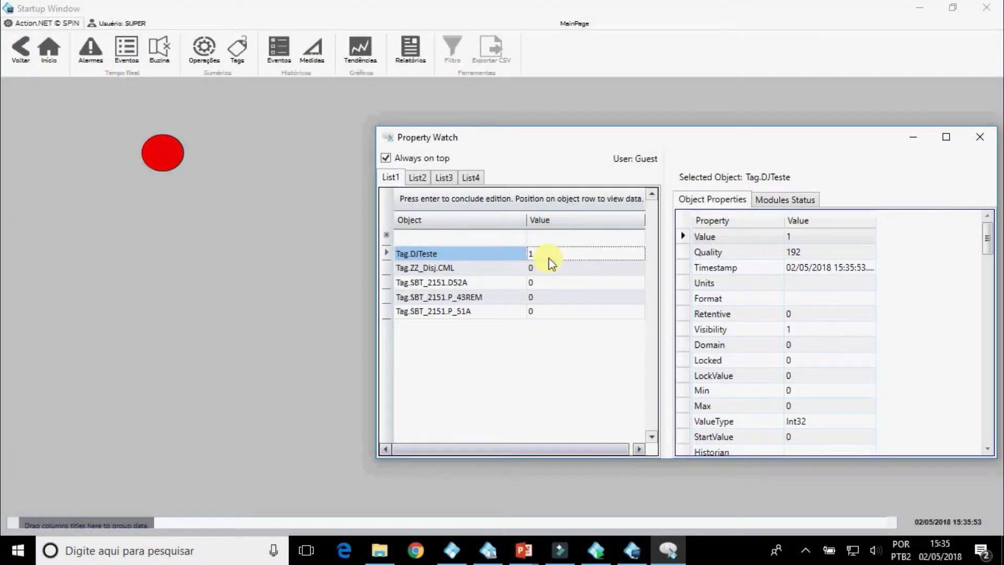
pyautogui.click(549, 258)
pyautogui.write('0')
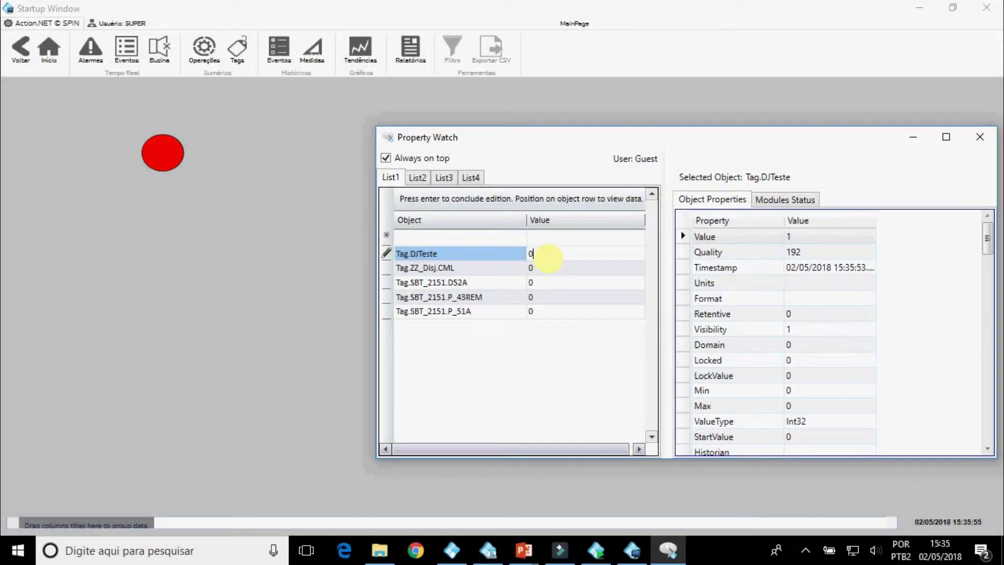
pyautogui.press('Return')
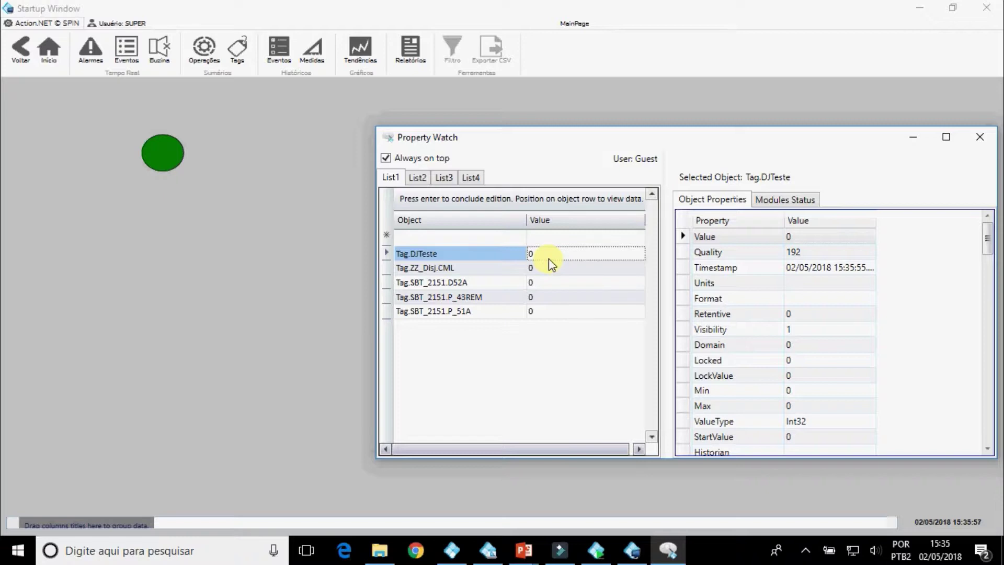
pyautogui.click(549, 258)
pyautogui.write('1')
pyautogui.press('Return')
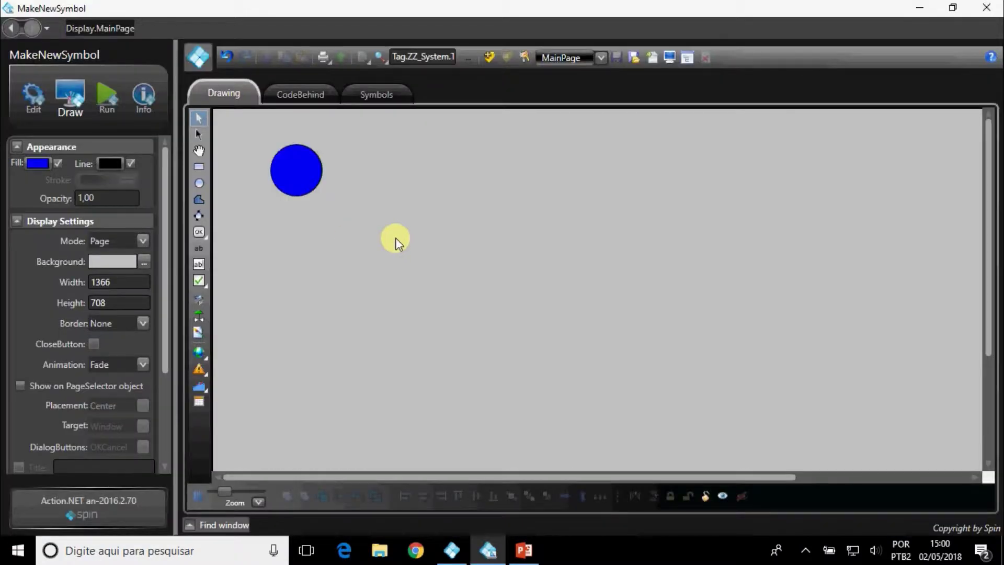
# Open the LED symbol for editing and draw a rectangle about 100 wide just beneath the circle.
pyautogui.click(305, 179)
pyautogui.rightClick(303, 176)
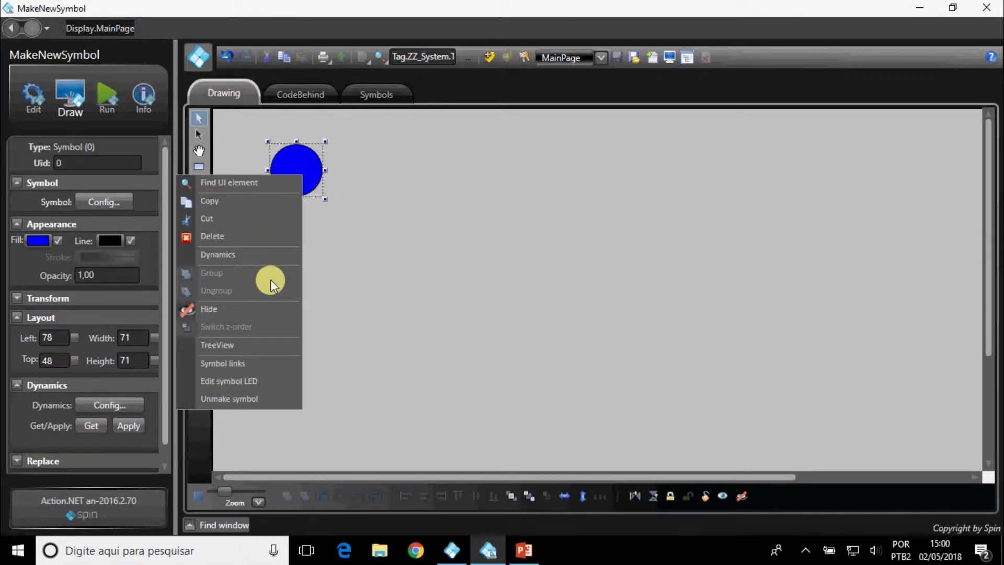
pyautogui.click(270, 379)
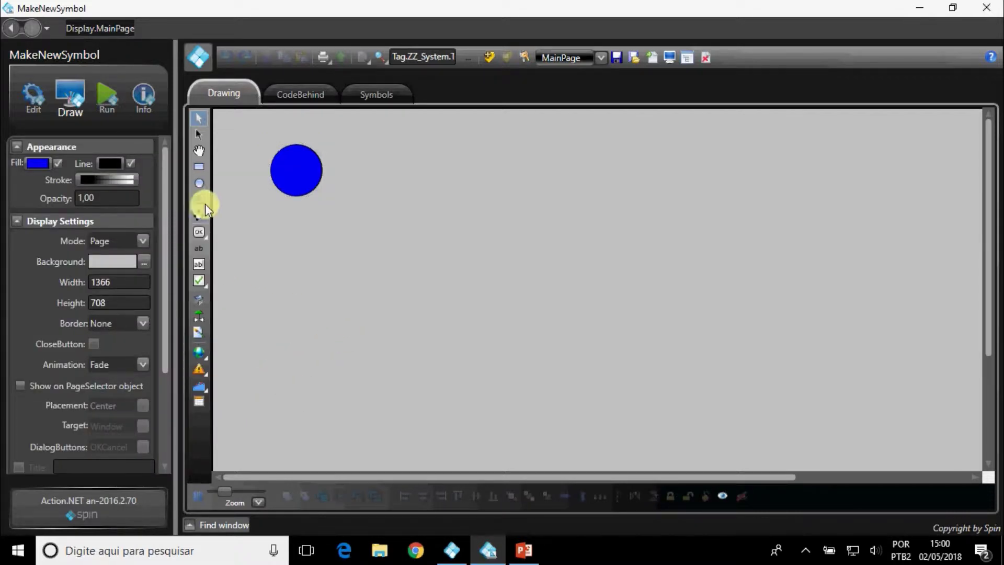
pyautogui.click(199, 166)
pyautogui.moveTo(259, 208)
pyautogui.mouseDown()
pyautogui.moveTo(338, 227)
pyautogui.moveTo(297, 208)
pyautogui.mouseUp()
# Place a text block about 85 by 30 over the rectangle and make its text white.
pyautogui.click(228, 256)
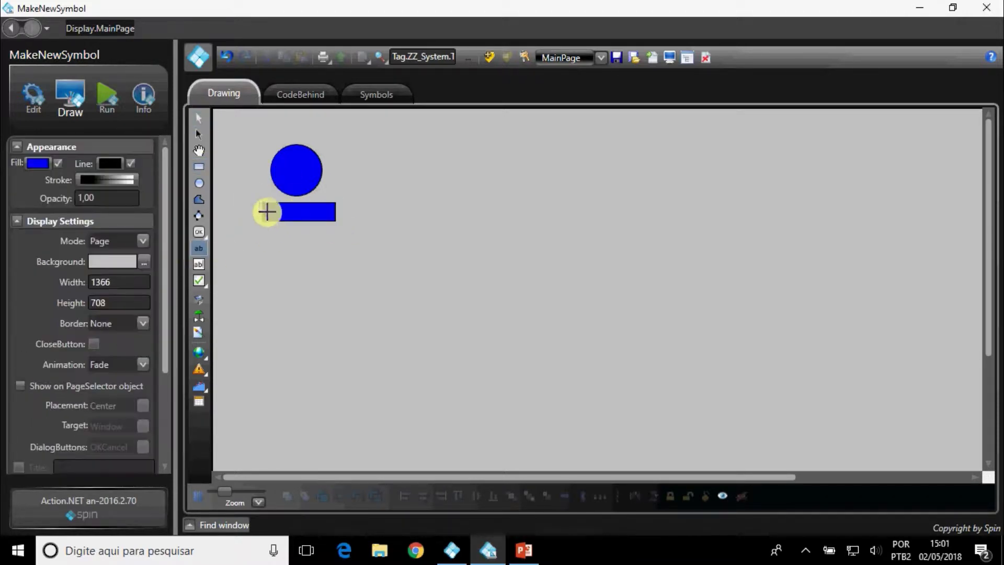
pyautogui.click(267, 212)
pyautogui.click(281, 214)
pyautogui.click(123, 204)
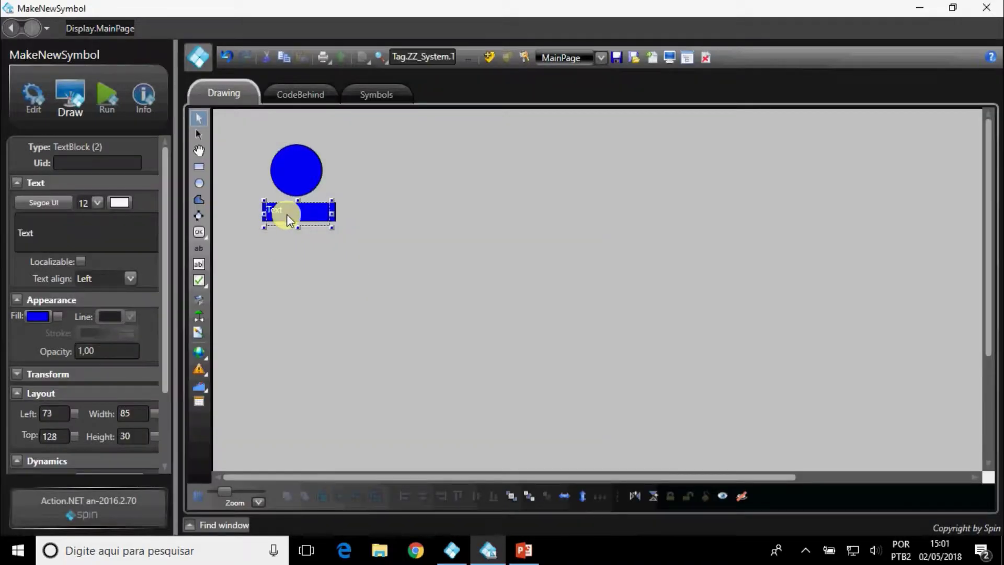
# Enable the TextOutput dynamic on the text block with the expression #Texto:"XYZ".
pyautogui.doubleClick(286, 215)
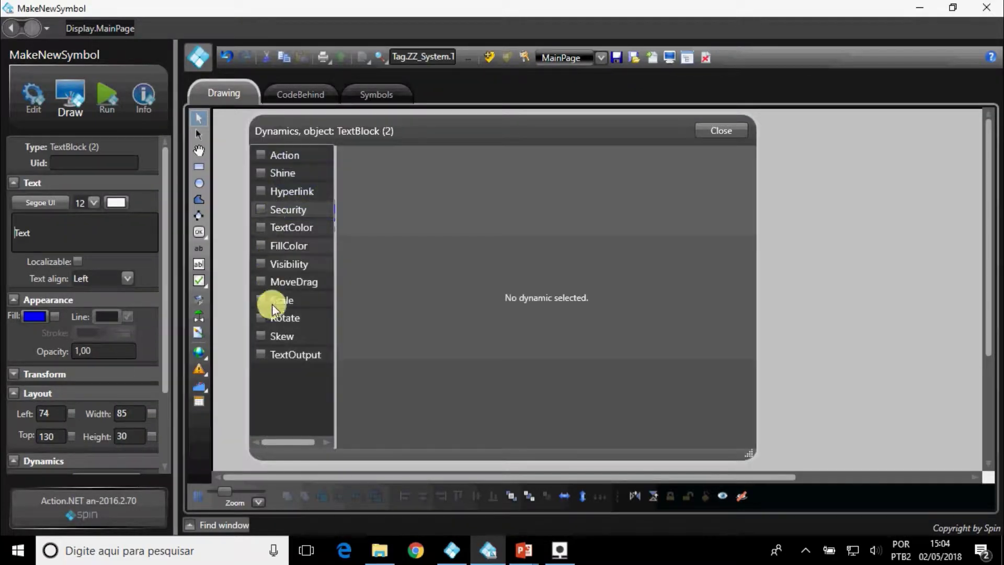
pyautogui.click(261, 354)
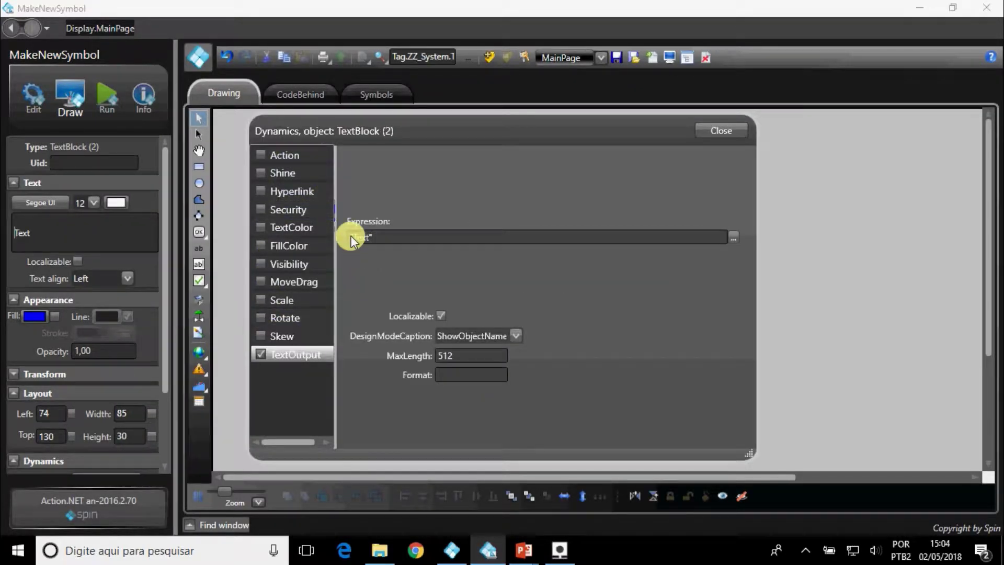
pyautogui.click(350, 236)
pyautogui.write('#')
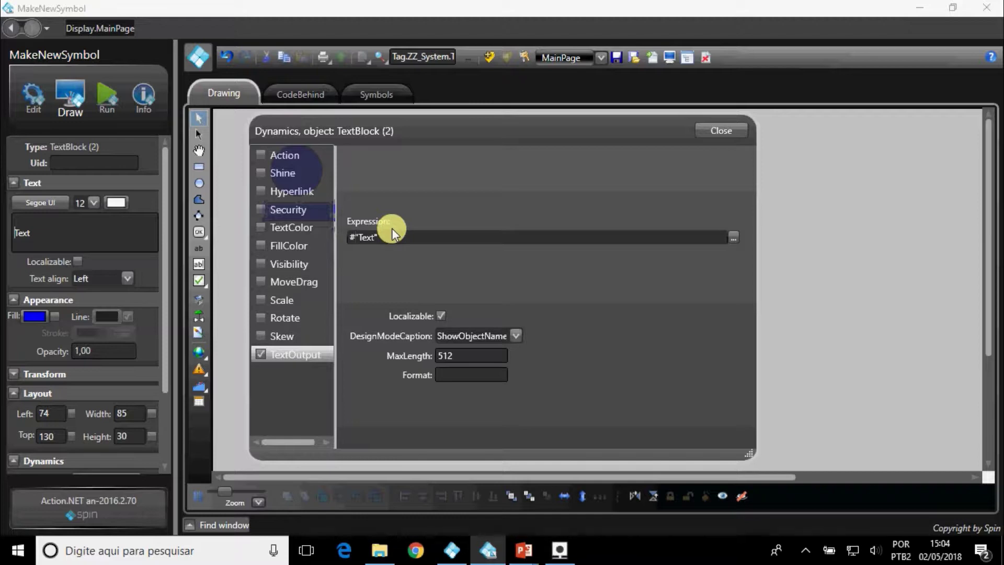
pyautogui.write('Texto:"XYZ')
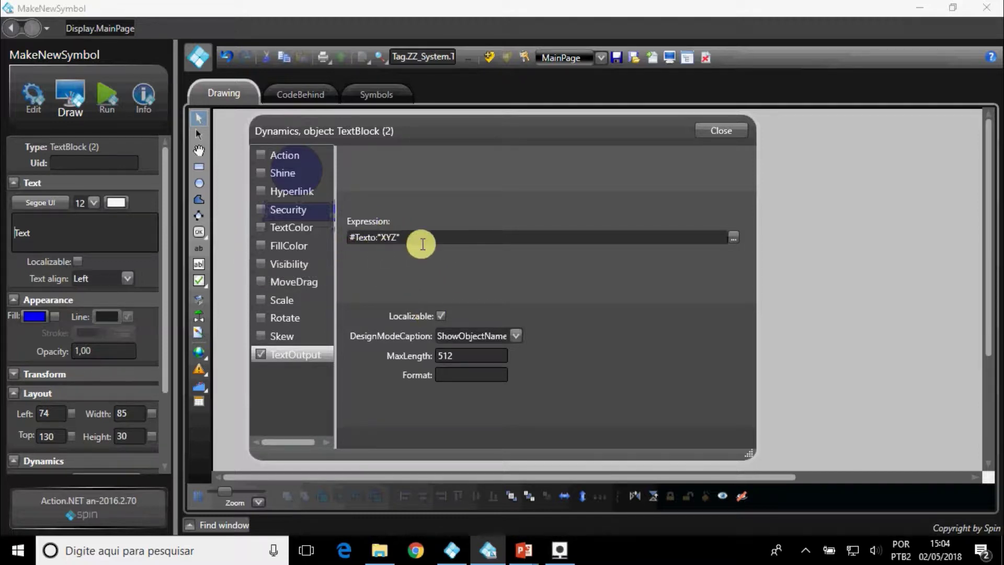
pyautogui.click(716, 133)
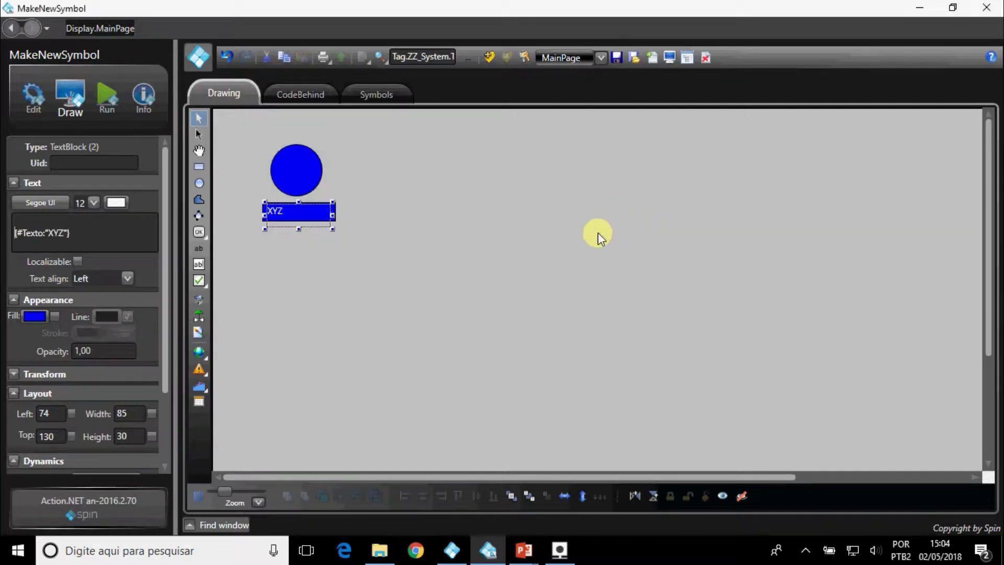
pyautogui.click(594, 237)
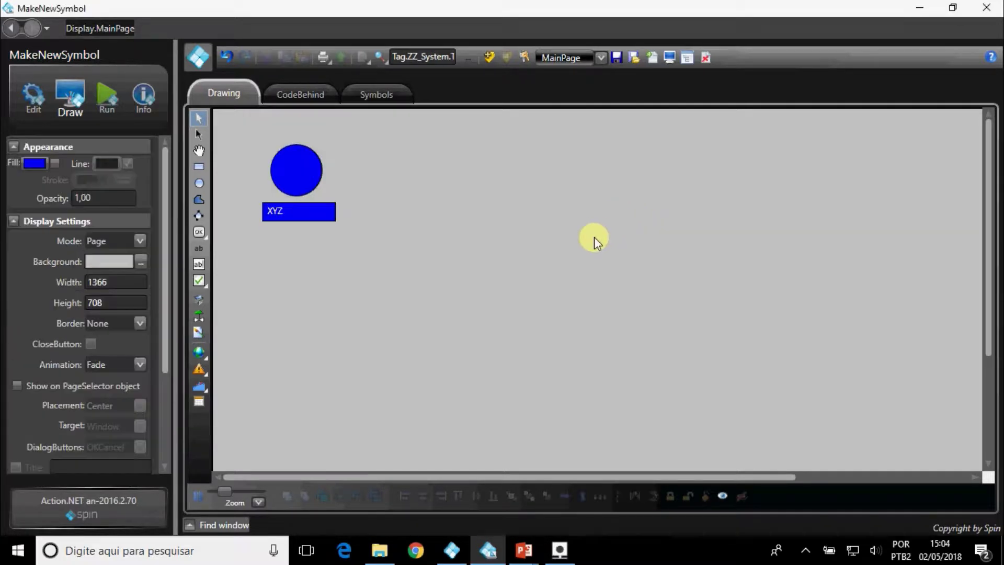
# Select the circle, rectangle and text block together and save them to the symbol library as the updated LED symbol.
pyautogui.moveTo(369, 266); pyautogui.dragTo(242, 131)
pyautogui.rightClick(317, 163)
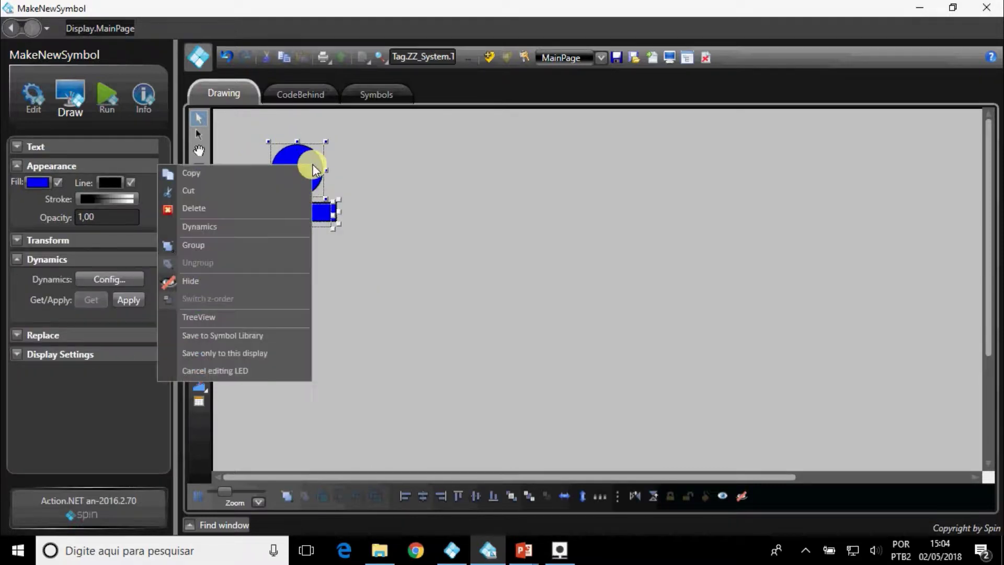
pyautogui.click(275, 336)
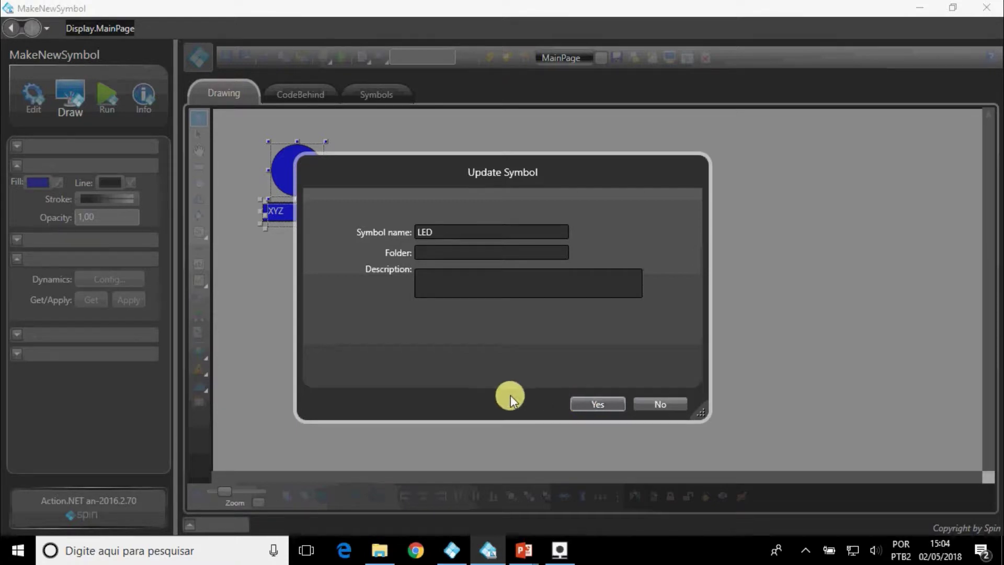
pyautogui.press('Return')
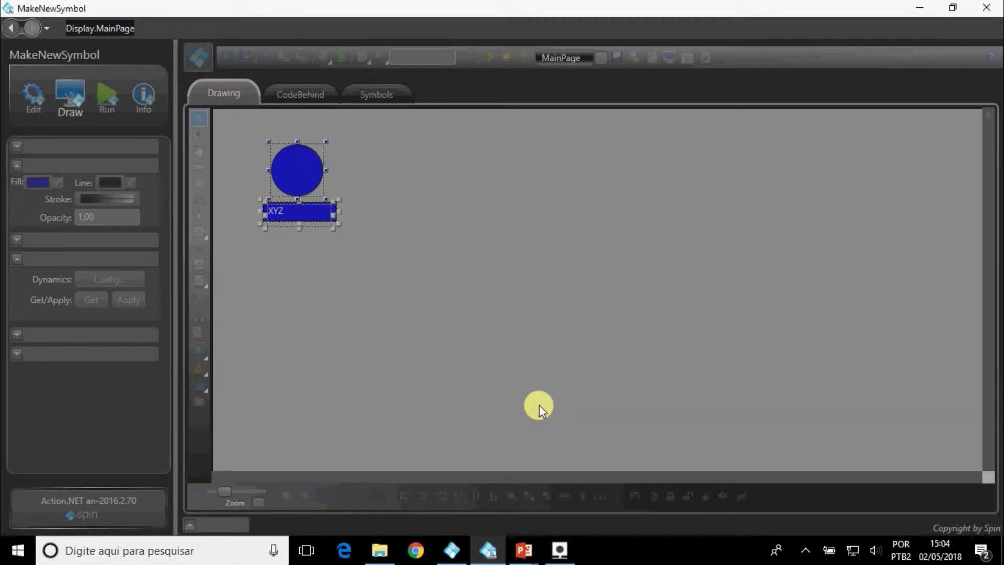
pyautogui.click(456, 313)
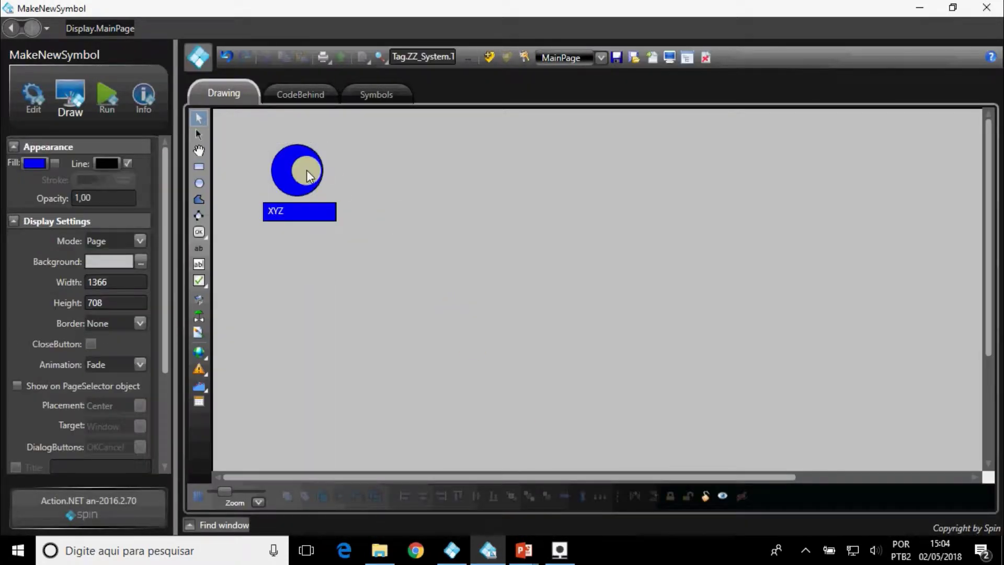
# Set the LED symbol's Texto label value to "RELÉ" in its symbol configuration.
pyautogui.doubleClick(296, 213)
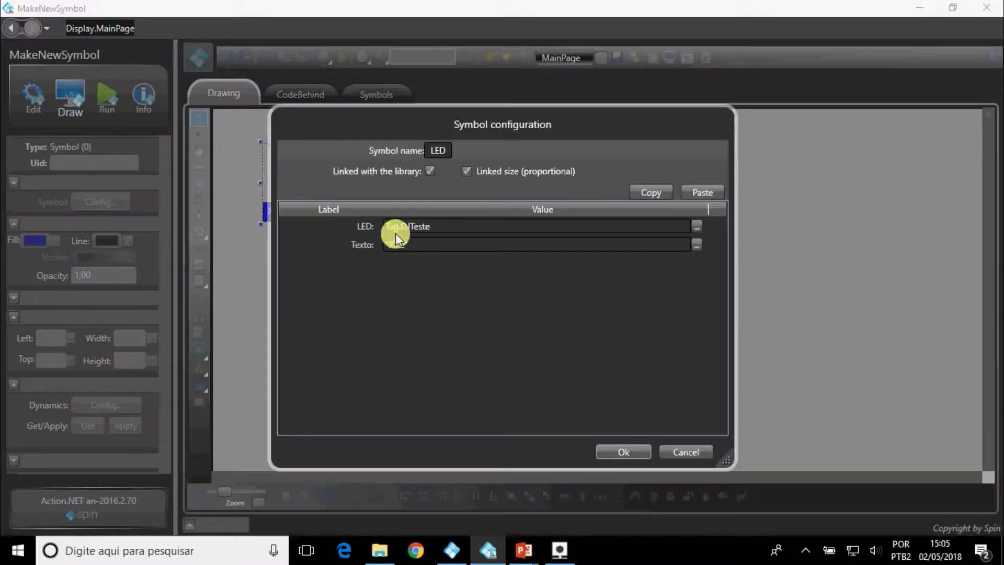
pyautogui.click(415, 248)
pyautogui.press('BackSpace')
pyautogui.press('BackSpace')
pyautogui.press('BackSpace')
pyautogui.press('BackSpace')
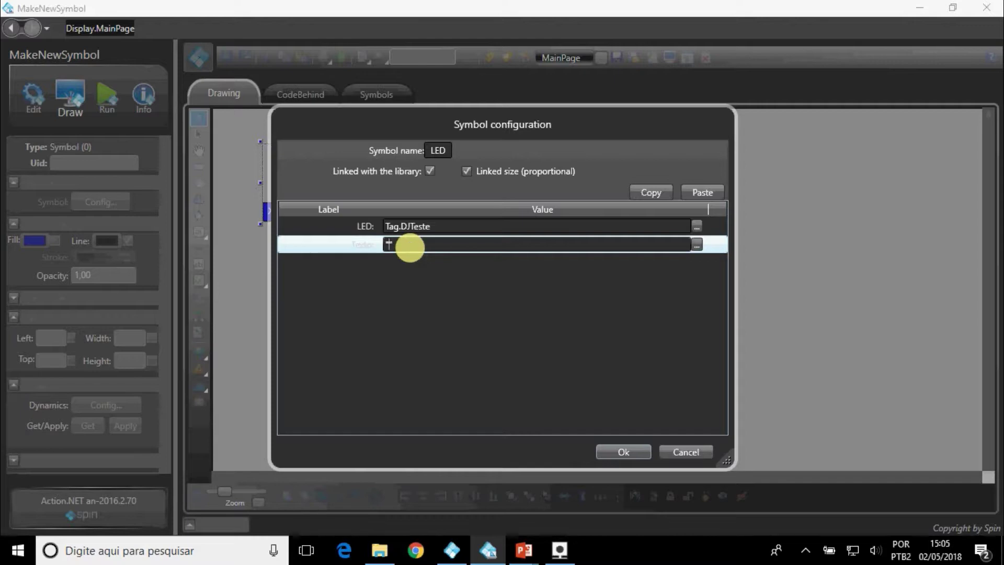
pyautogui.write('RELE"')
pyautogui.click(638, 450)
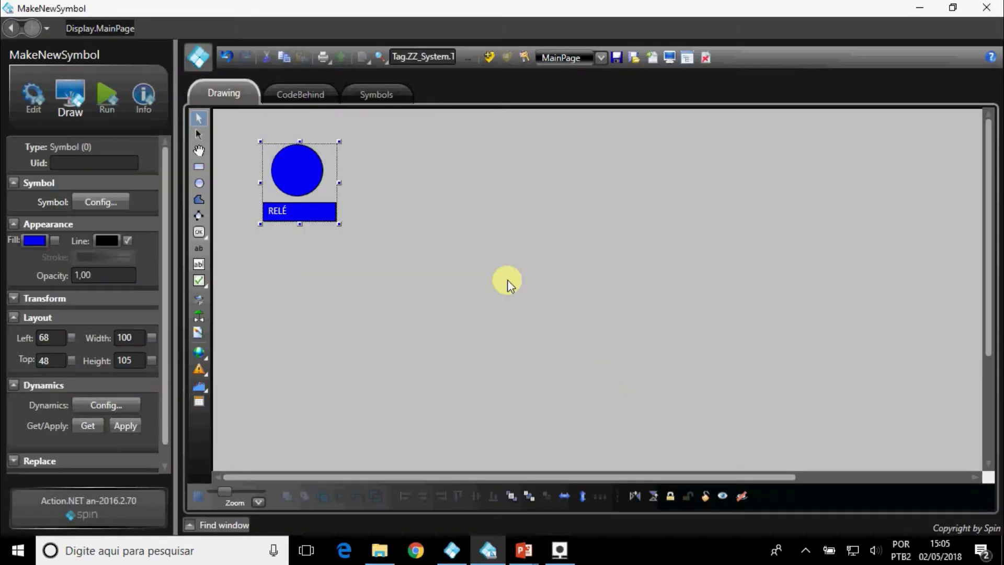
pyautogui.click(469, 289)
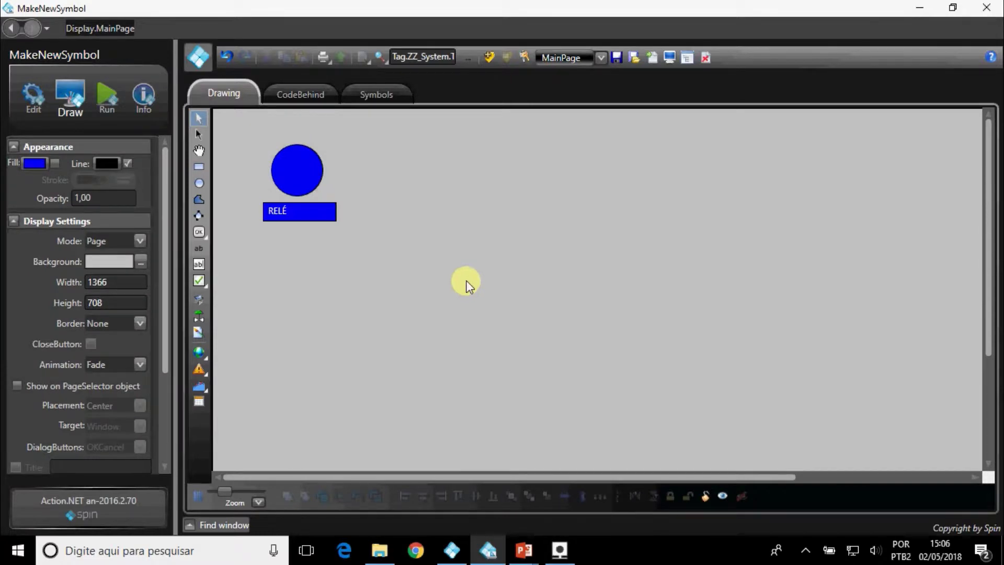
# Open the LED symbol for editing and set the circle's MouseLeftButtonDown action to RunExpressions.
pyautogui.click(308, 193)
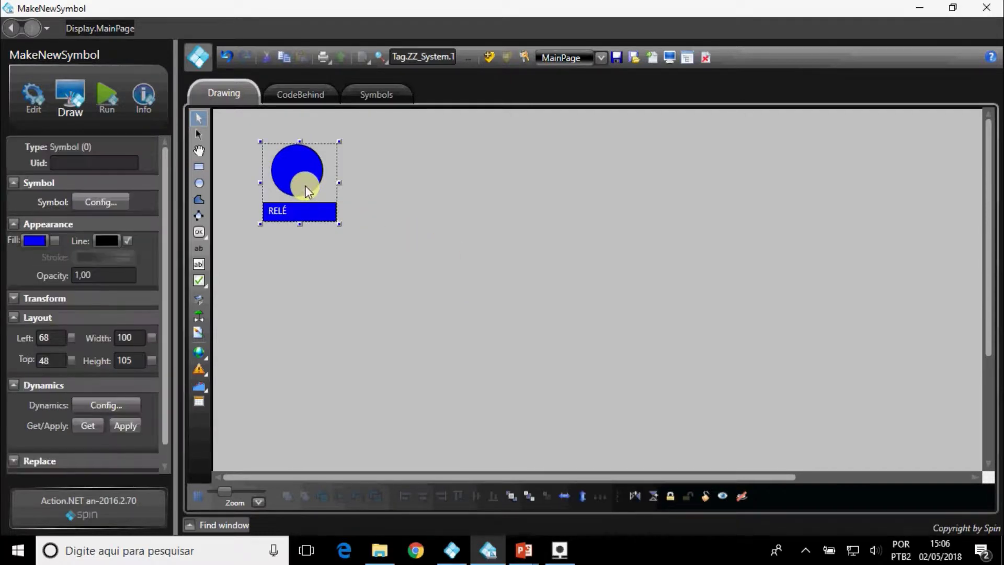
pyautogui.rightClick(305, 187)
pyautogui.click(279, 392)
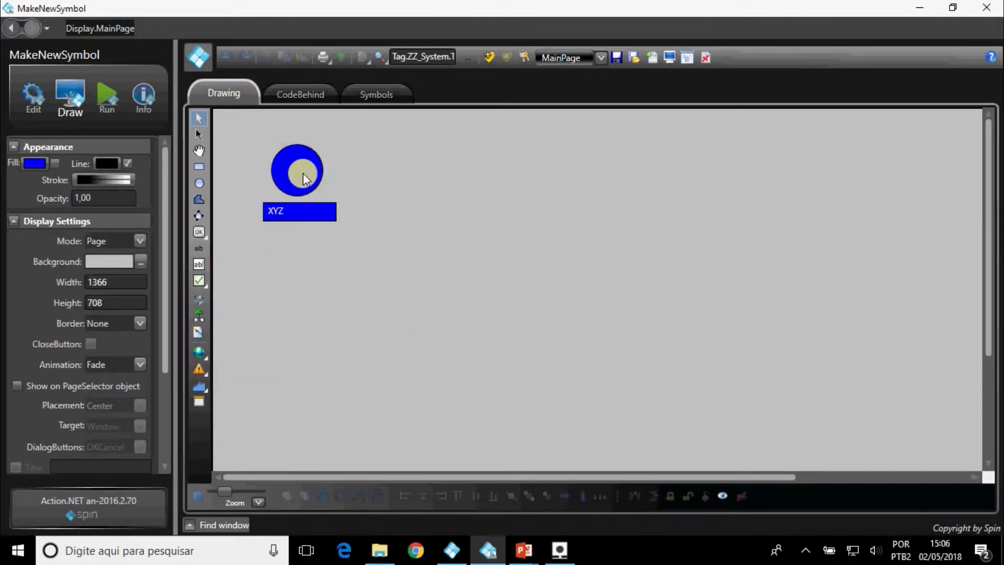
pyautogui.doubleClick(307, 177)
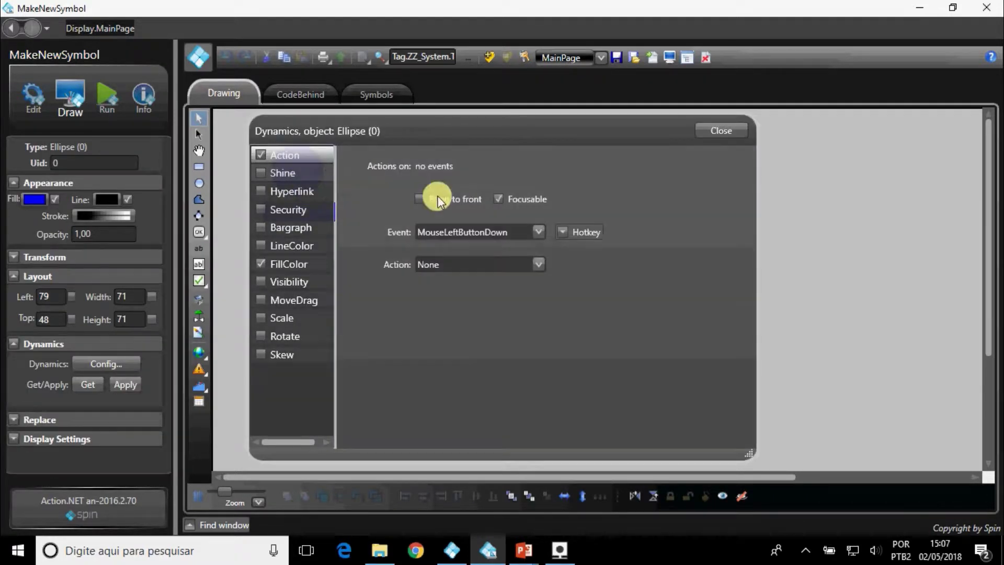
pyautogui.click(462, 264)
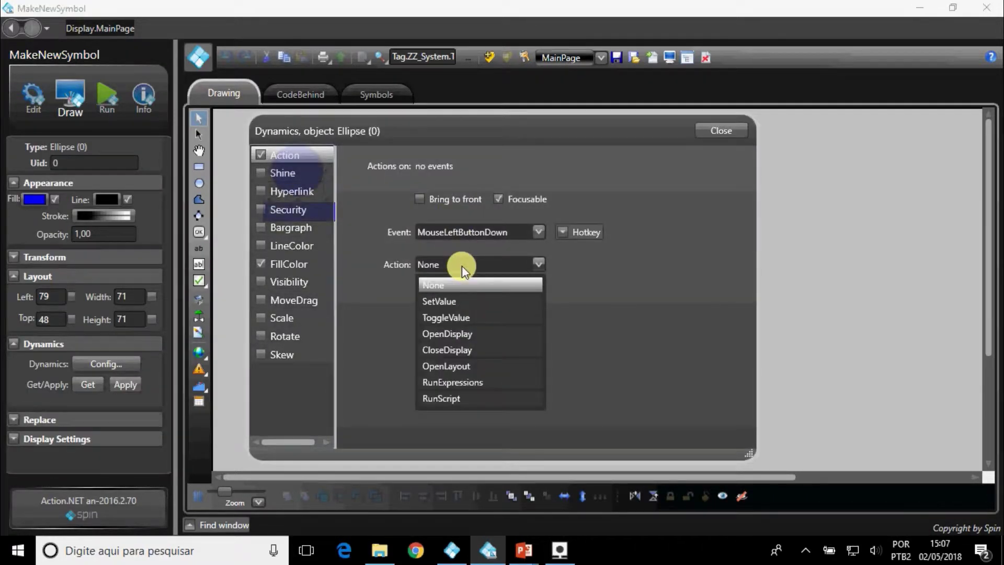
pyautogui.click(478, 382)
# Enter Display.AN_Command.Open as the first expression of the circle's action, leaving its result empty.
pyautogui.click(580, 329)
pyautogui.write('D')
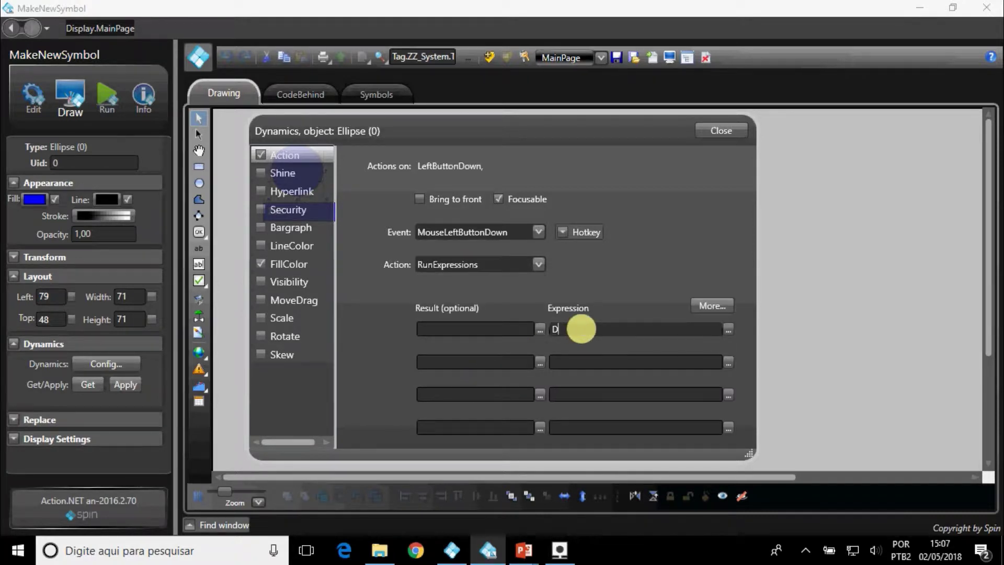
pyautogui.write('isplay.')
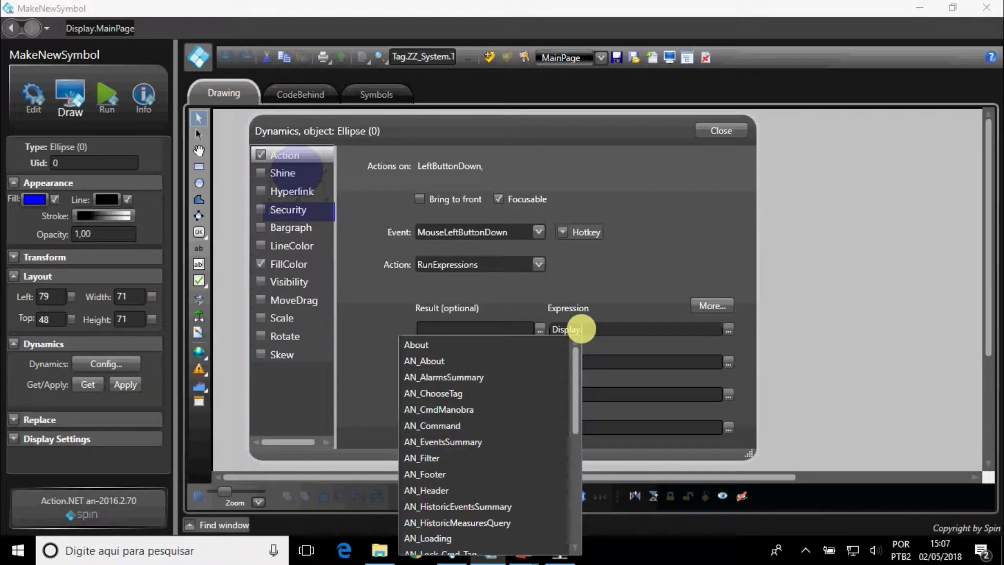
pyautogui.press('Down')
pyautogui.press('Down')
pyautogui.press('Down')
pyautogui.press('Down')
pyautogui.press('Down')
pyautogui.press('Down')
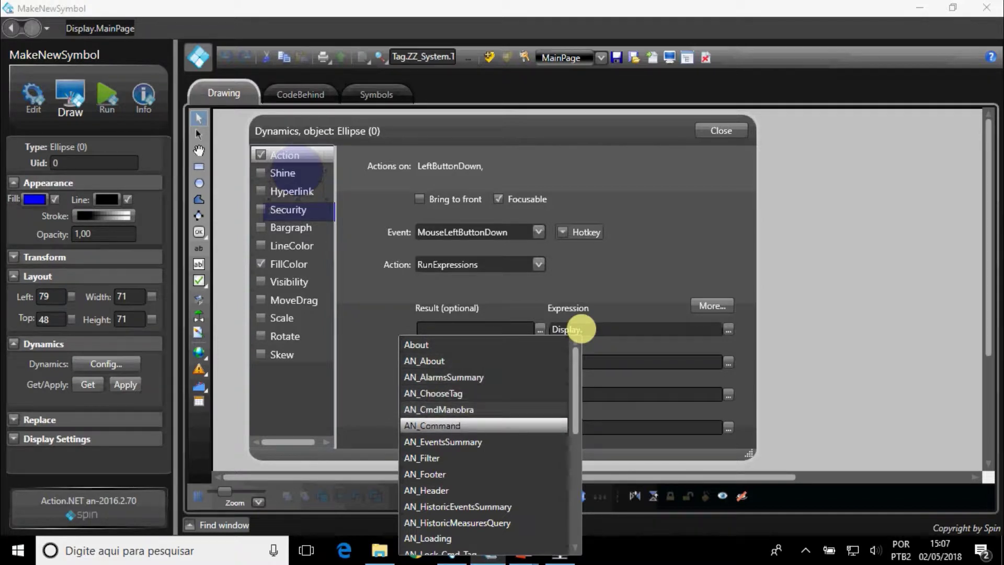
pyautogui.write('AN_Command.Op')
pyautogui.press('Return')
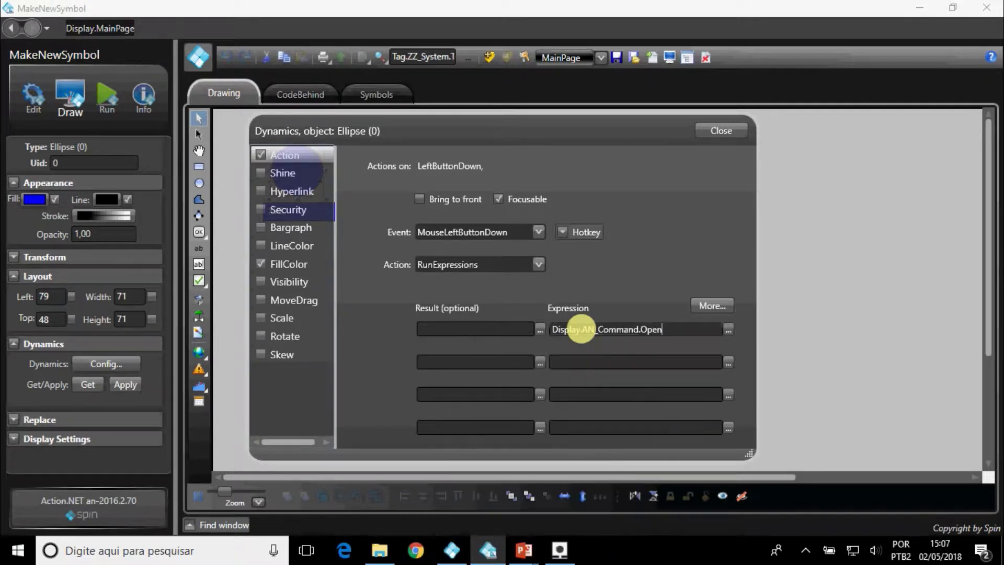
# Add a second expression 1 with the result #CMD:(Tag.ZZ_Disj.CML).Value to the circle's action, and close its dynamics.
pyautogui.click(496, 366)
pyautogui.write('#CMD')
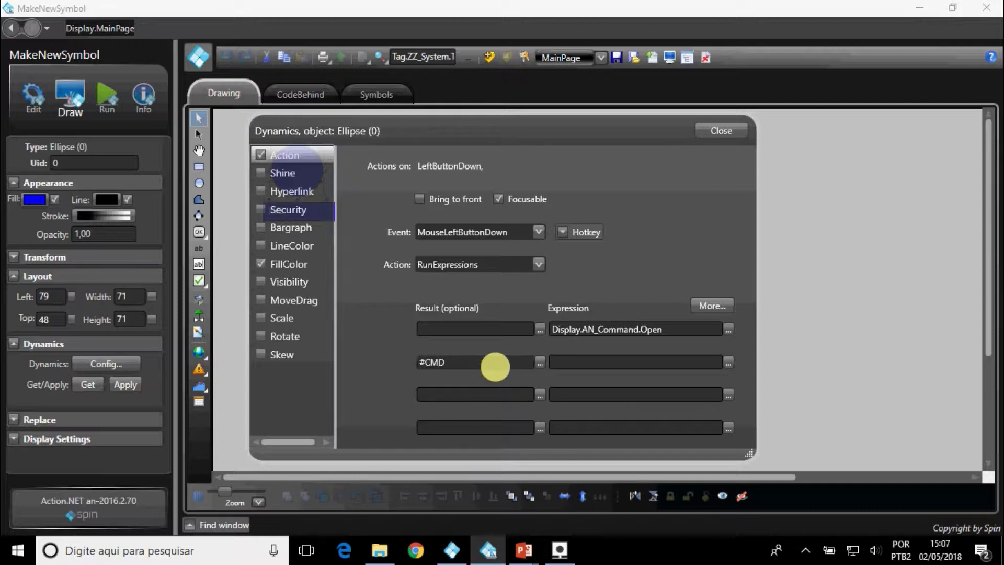
pyautogui.write(':{Tag.')
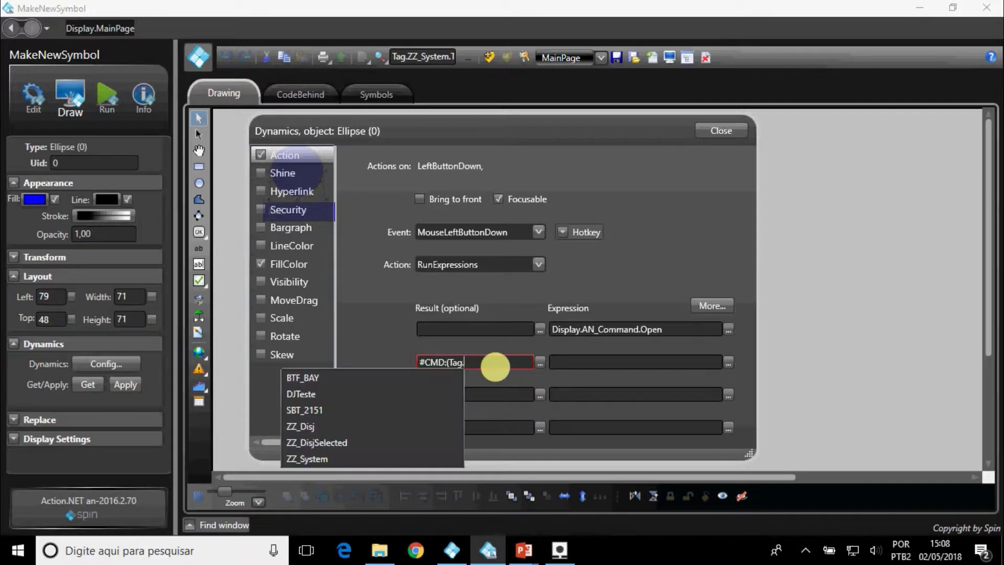
pyautogui.press('Down')
pyautogui.press('Down')
pyautogui.press('Down')
pyautogui.press('Down')
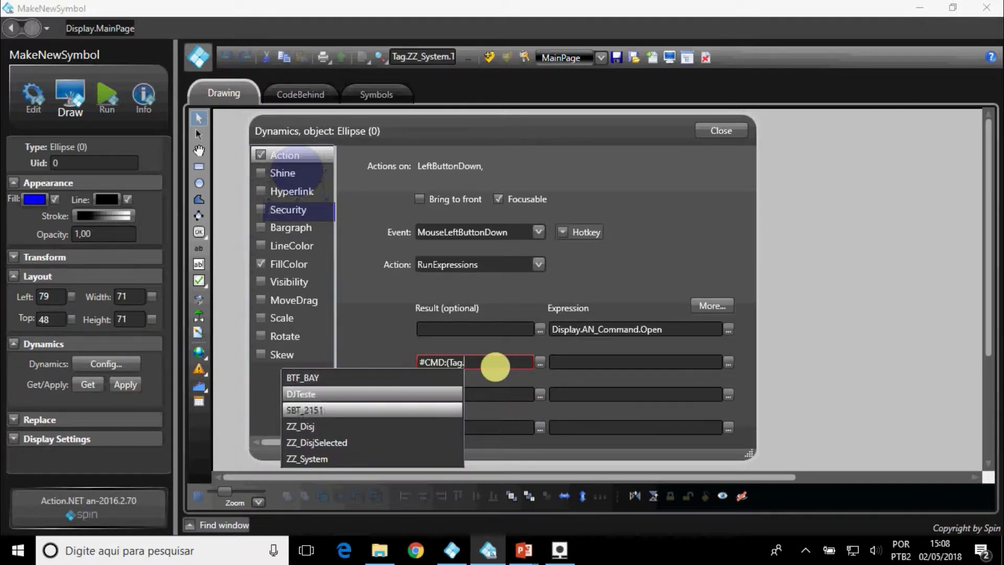
pyautogui.press('Return')
pyautogui.write('.')
pyautogui.press('Down')
pyautogui.press('Down')
pyautogui.press('Down')
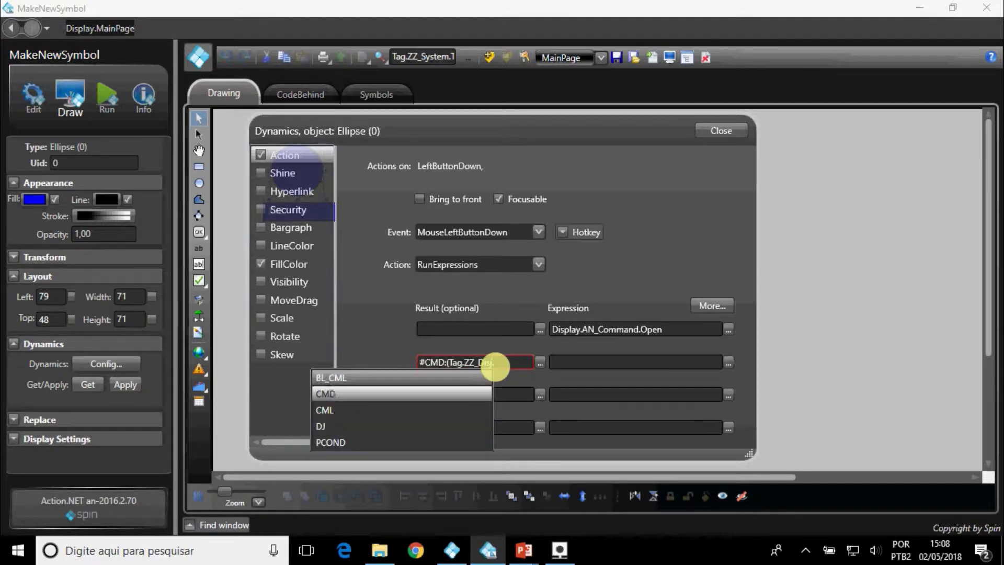
pyautogui.press('Return')
pyautogui.write(').Value')
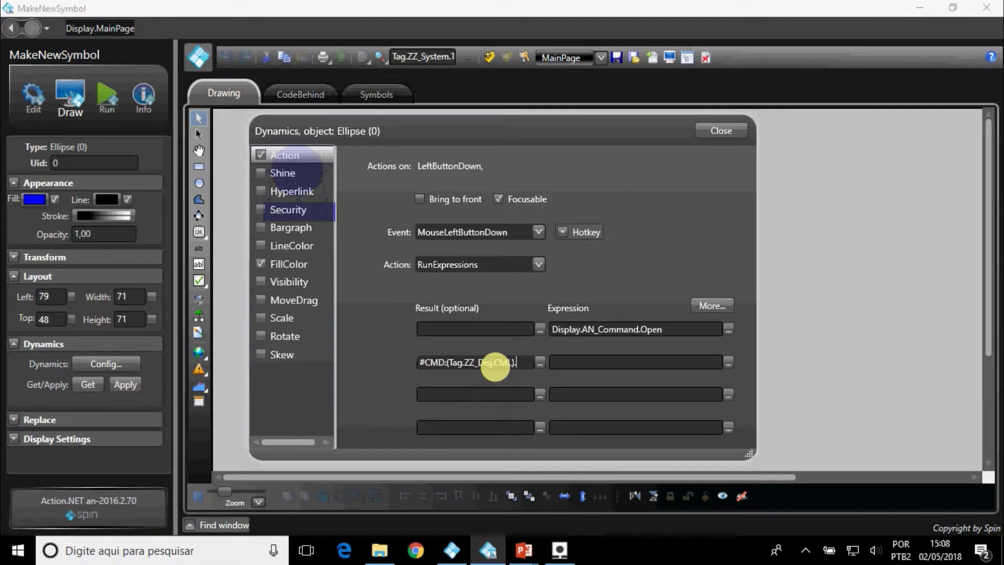
pyautogui.press('Return')
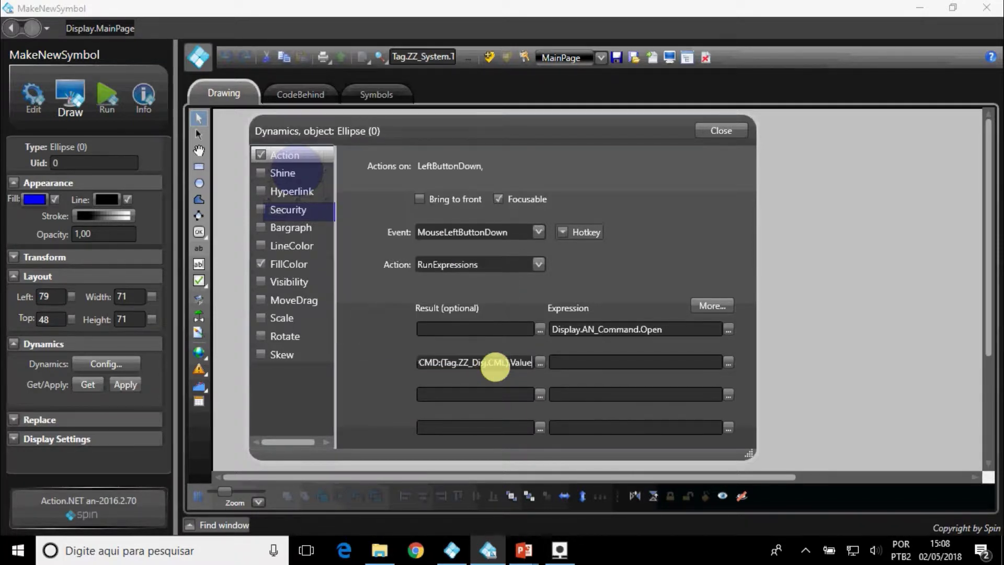
pyautogui.click(579, 362)
pyautogui.write('1')
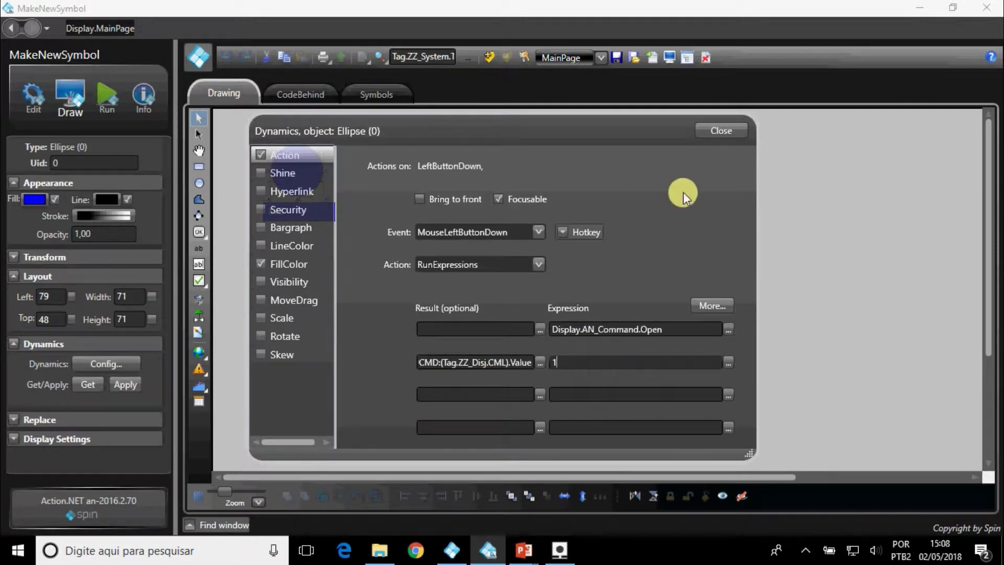
pyautogui.click(707, 129)
# Select all parts of the LED symbol together and save them to the symbol library, updating LED.
pyautogui.click(421, 235)
pyautogui.moveTo(369, 233); pyautogui.dragTo(230, 127)
pyautogui.rightClick(310, 171)
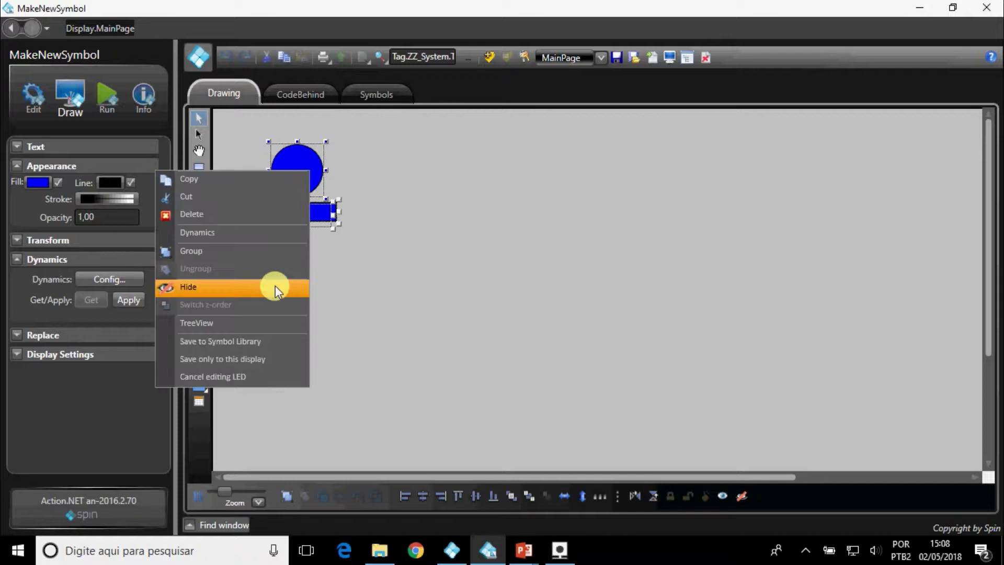
pyautogui.click(265, 342)
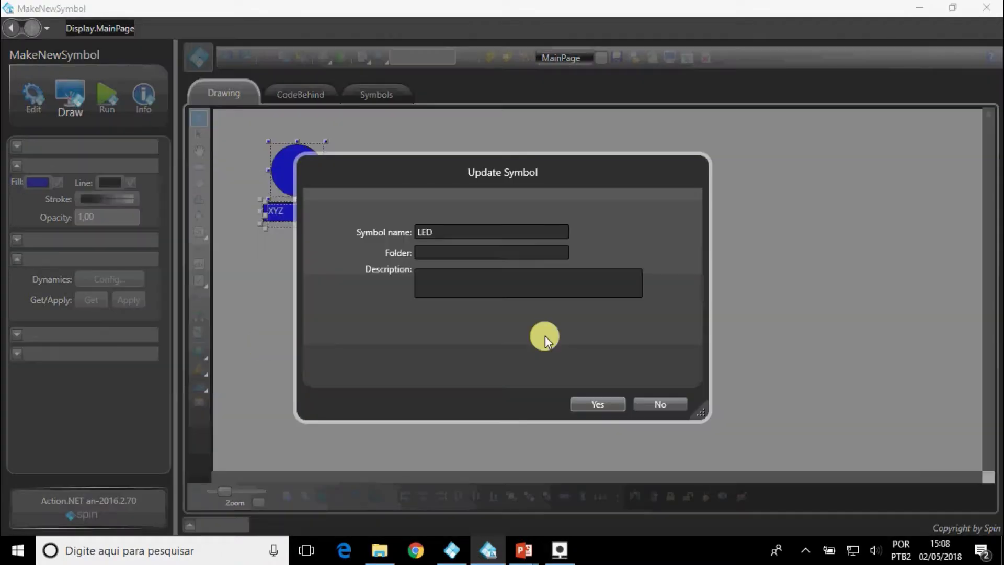
pyautogui.click(594, 402)
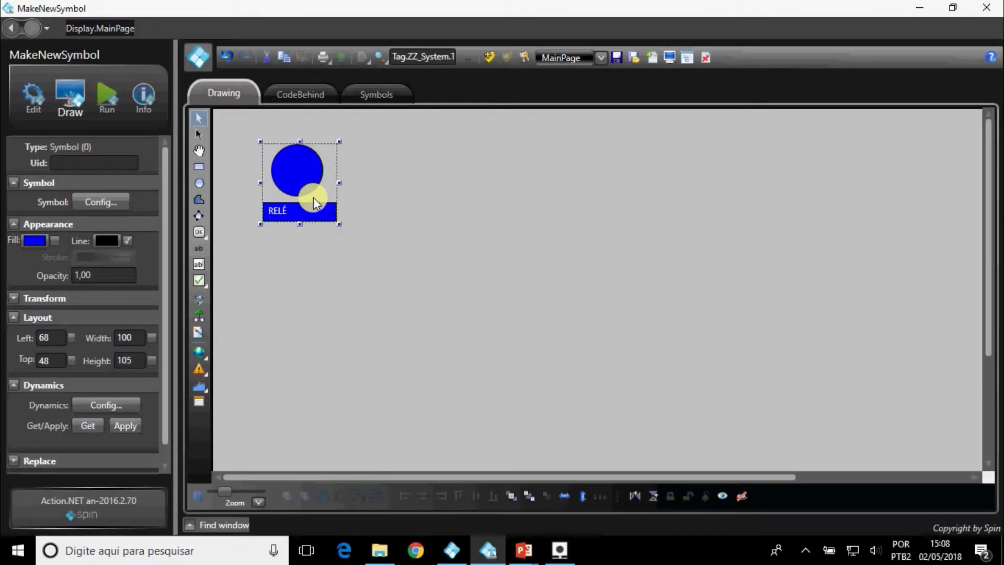
# Review the CMD, LED and Texto labels in the LED symbol's configuration without changing them, and start the project runtime.
pyautogui.doubleClick(313, 199)
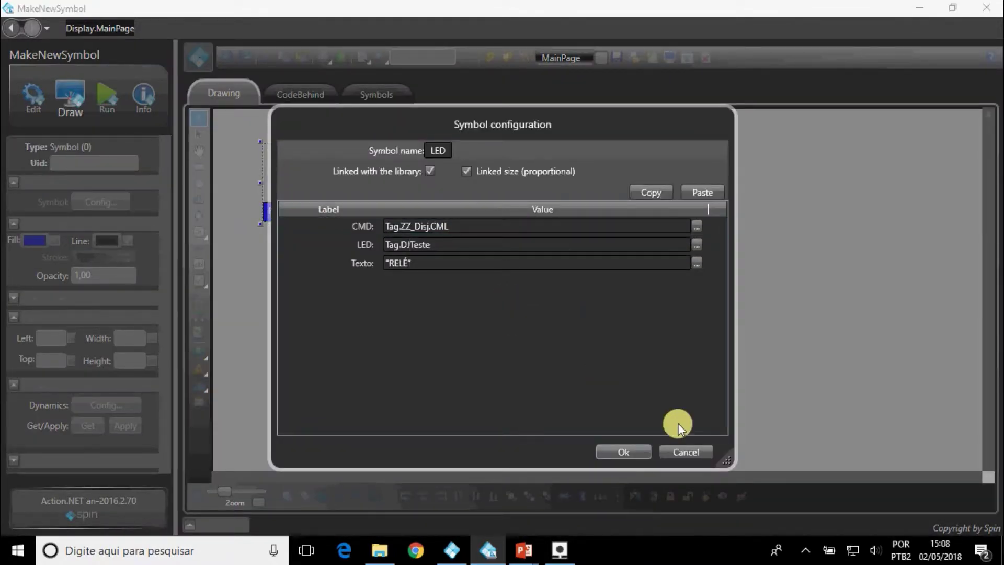
pyautogui.click(706, 451)
pyautogui.click(575, 373)
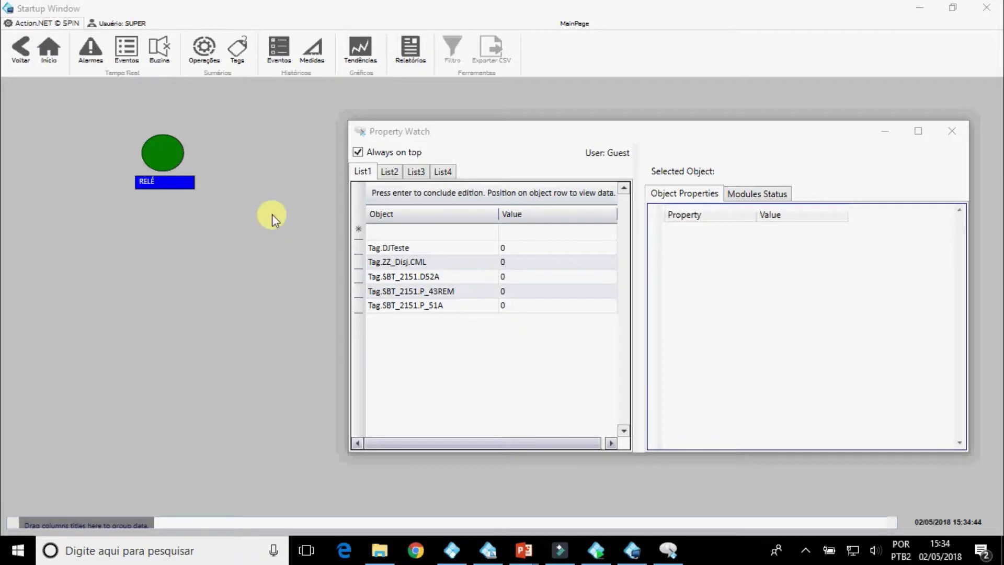
# Test the LED's fill color by setting Tag.DJTeste to 1 and back to 0 in Property Watch.
pyautogui.click(536, 248)
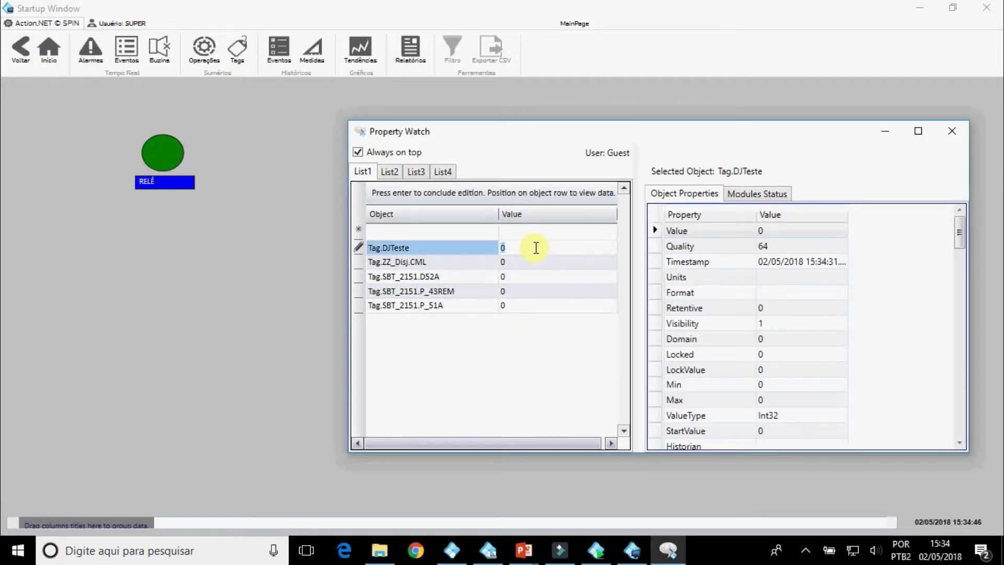
pyautogui.write('1')
pyautogui.press('Return')
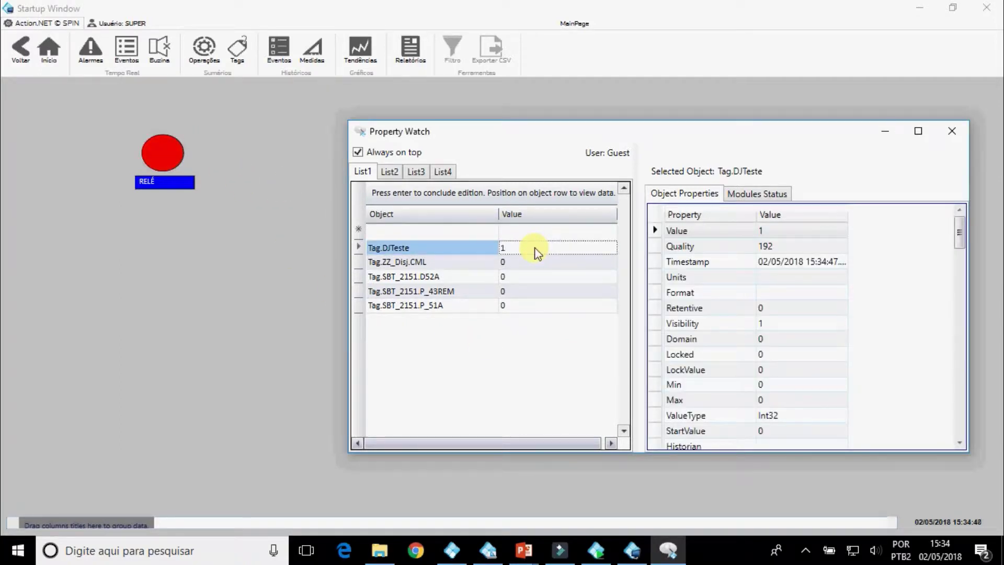
pyautogui.click(536, 248)
pyautogui.write('0')
pyautogui.press('Return')
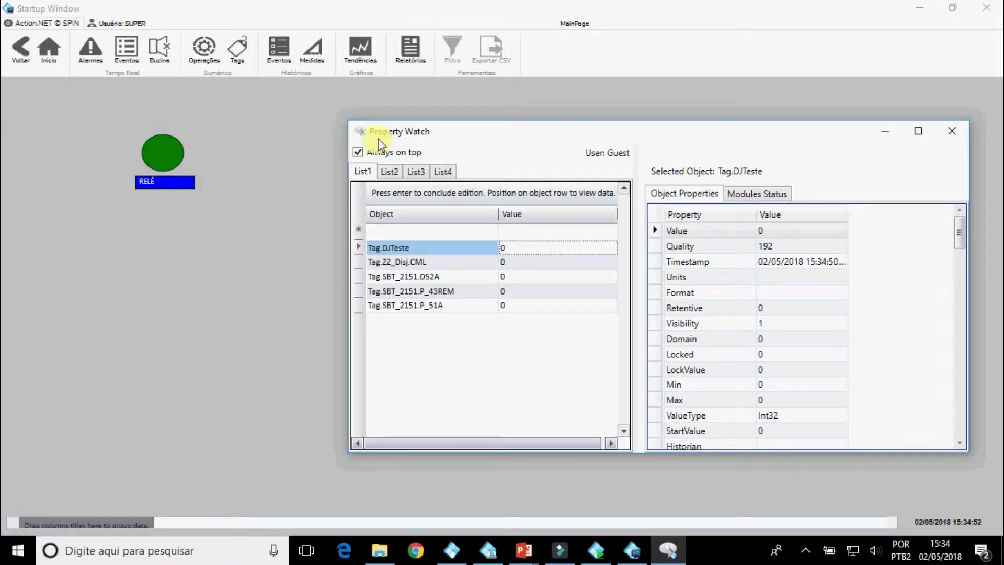
# Test the LED circle's action at runtime by opening its Comando window beside Property Watch, and close that window.
pyautogui.moveTo(387, 137); pyautogui.dragTo(566, 142)
pyautogui.click(177, 155)
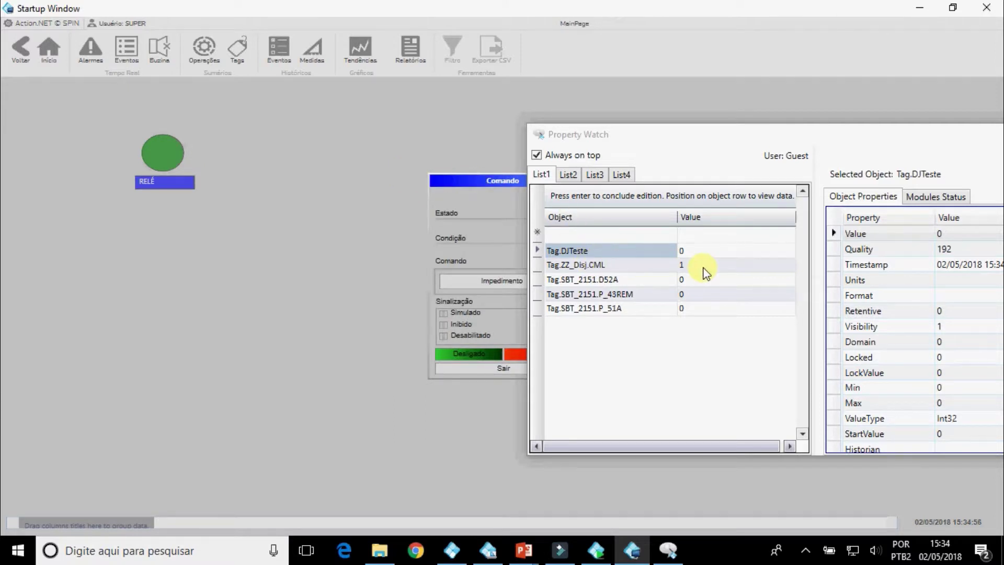
pyautogui.moveTo(507, 183); pyautogui.dragTo(431, 184)
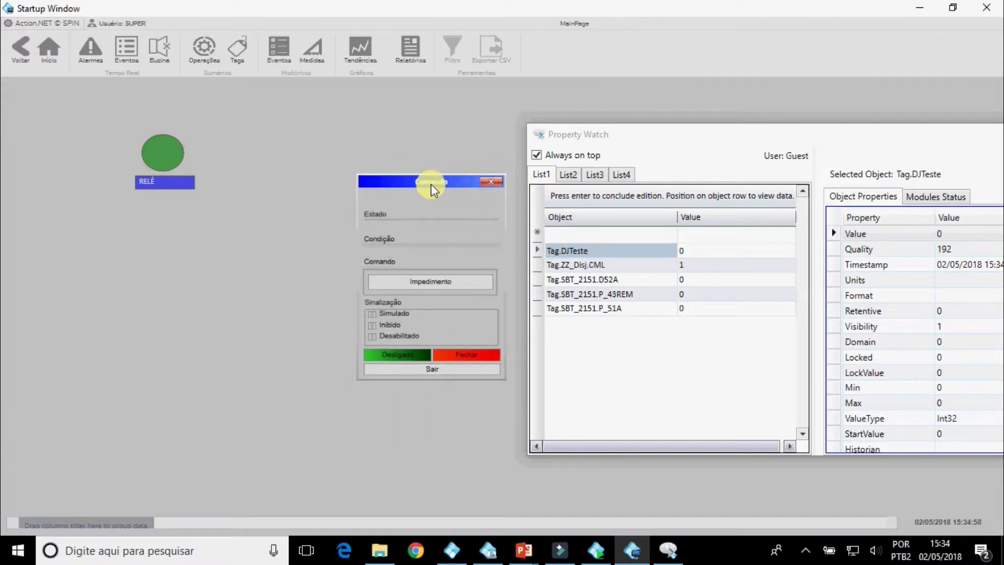
pyautogui.click(488, 180)
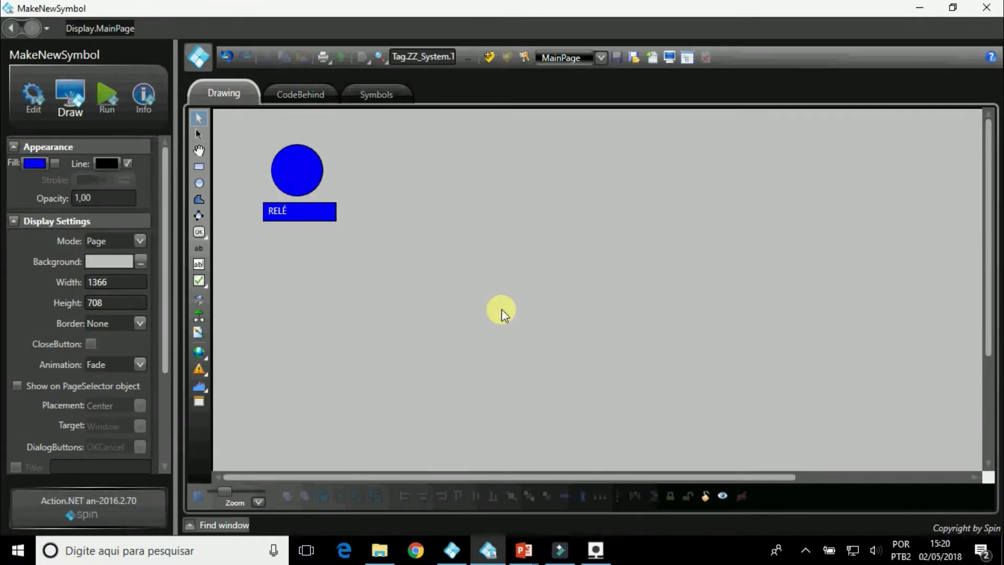
# Examine the tag states and display texts of the Normal_0_Atuado_1 and LOCAL_1_REMOTO_0 enumeration sets in the project dictionaries.
pyautogui.click(104, 109)
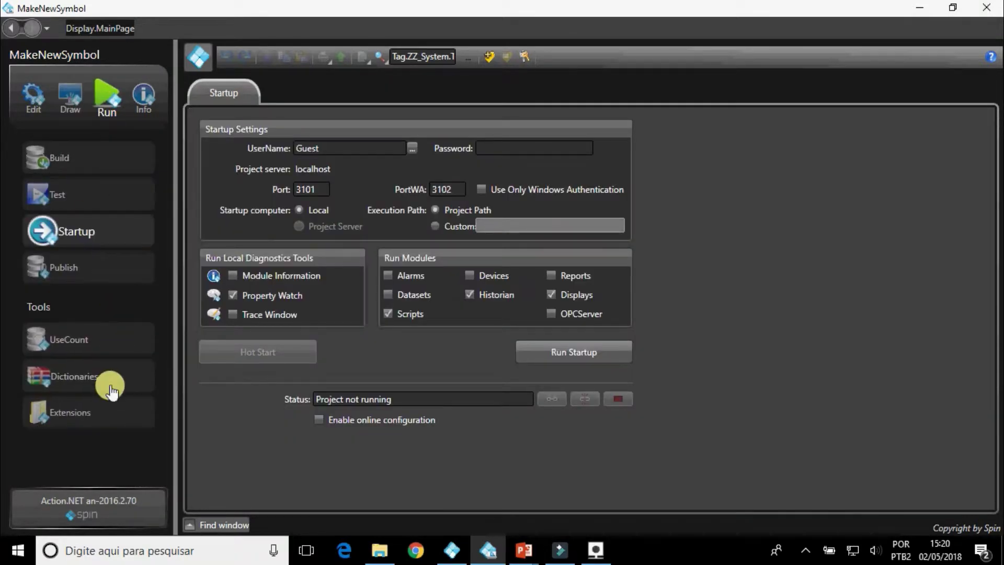
pyautogui.click(150, 366)
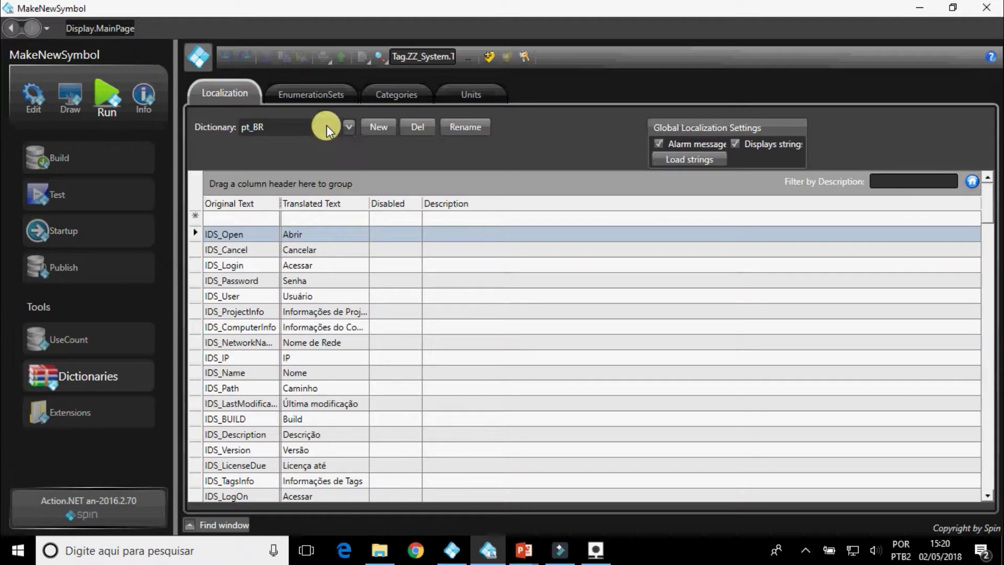
pyautogui.click(327, 98)
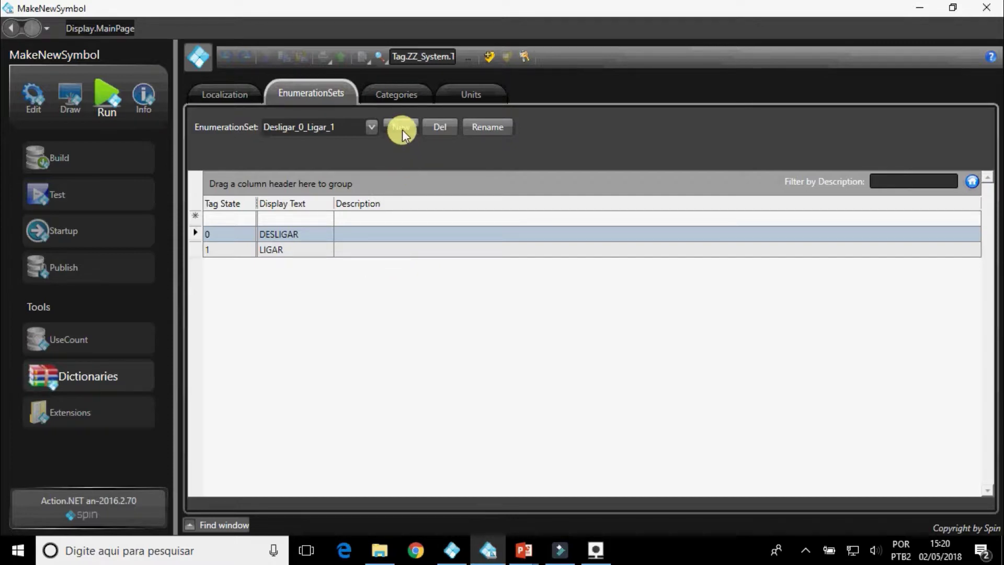
pyautogui.click(370, 127)
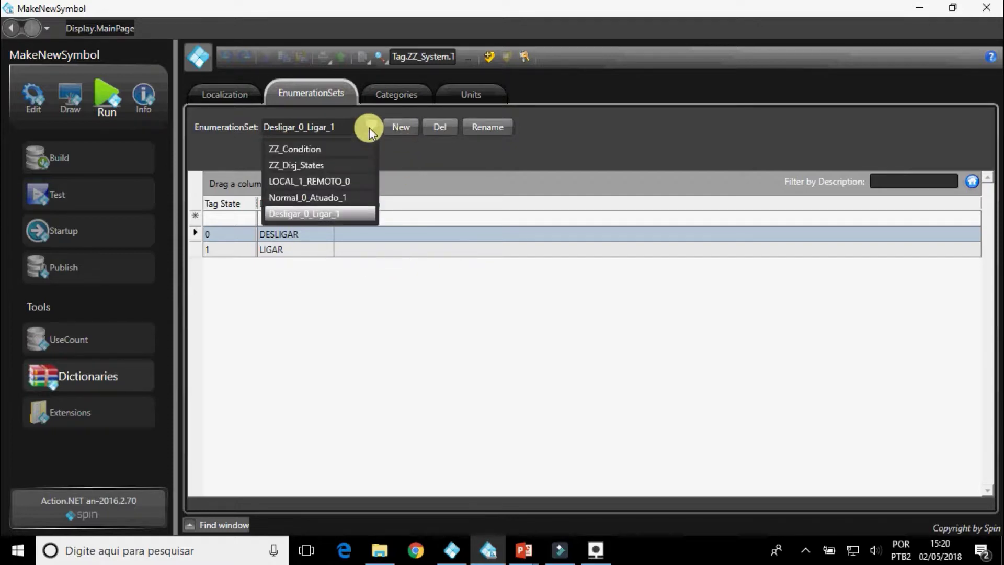
pyautogui.click(359, 195)
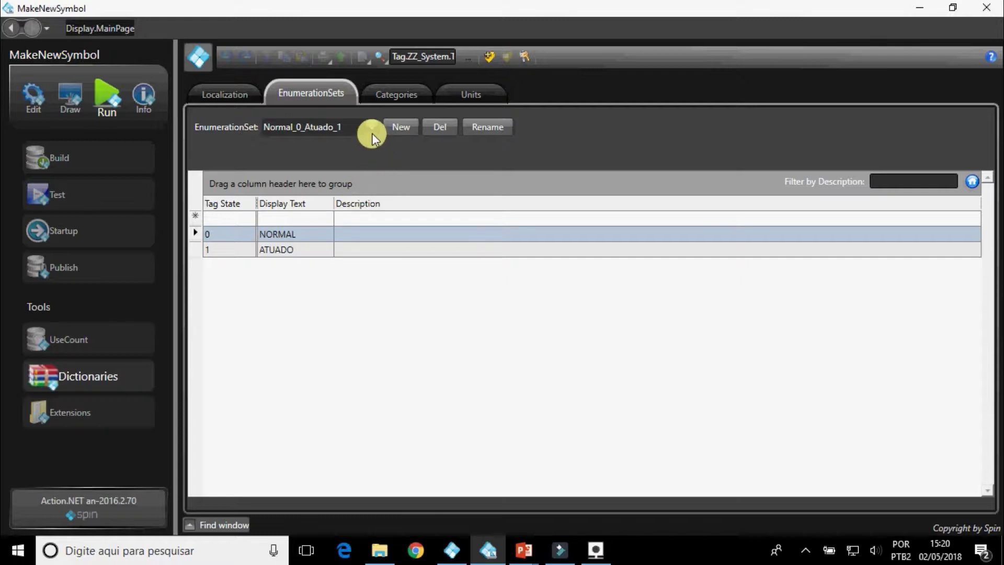
pyautogui.click(371, 132)
pyautogui.click(371, 174)
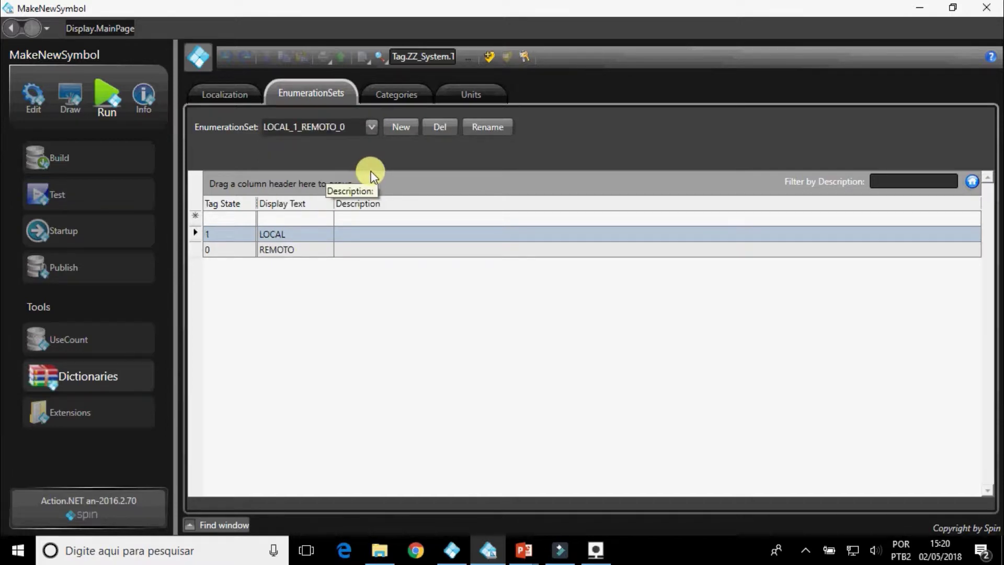
# Examine the member tags and full enumeration parameters of the SEL751_AL template used by tag SBT_2151, and return to the tag objects.
pyautogui.click(26, 100)
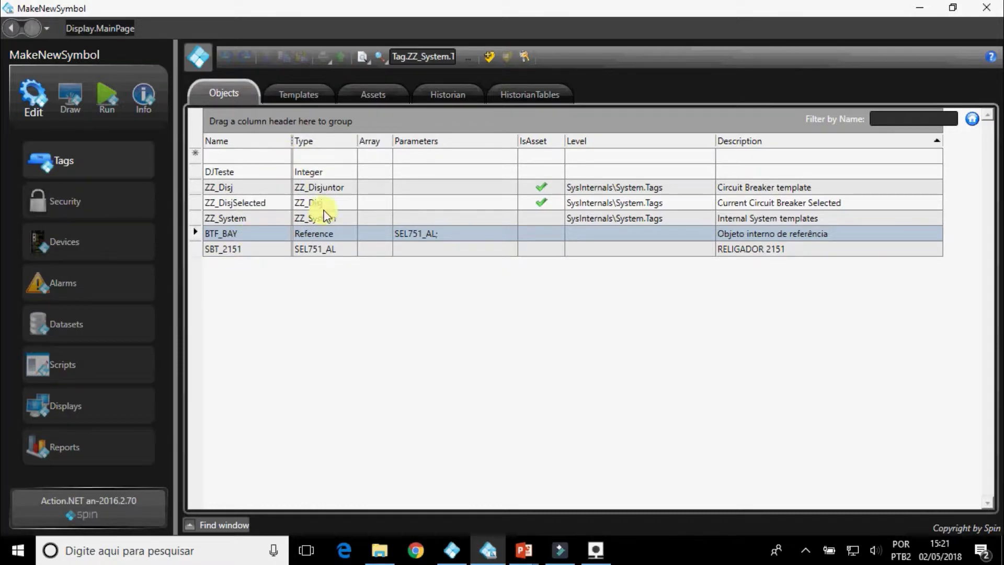
pyautogui.click(335, 249)
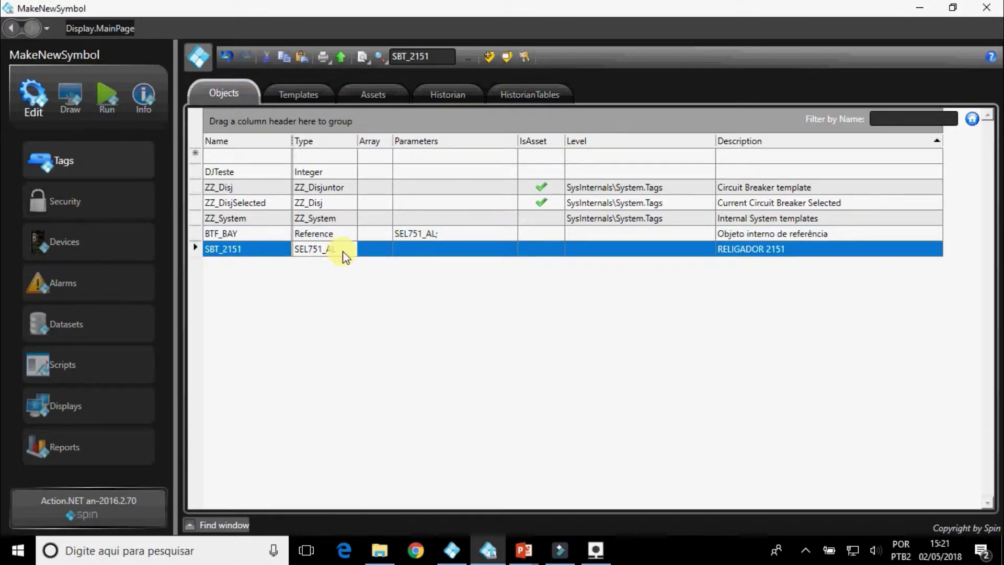
pyautogui.rightClick(343, 253)
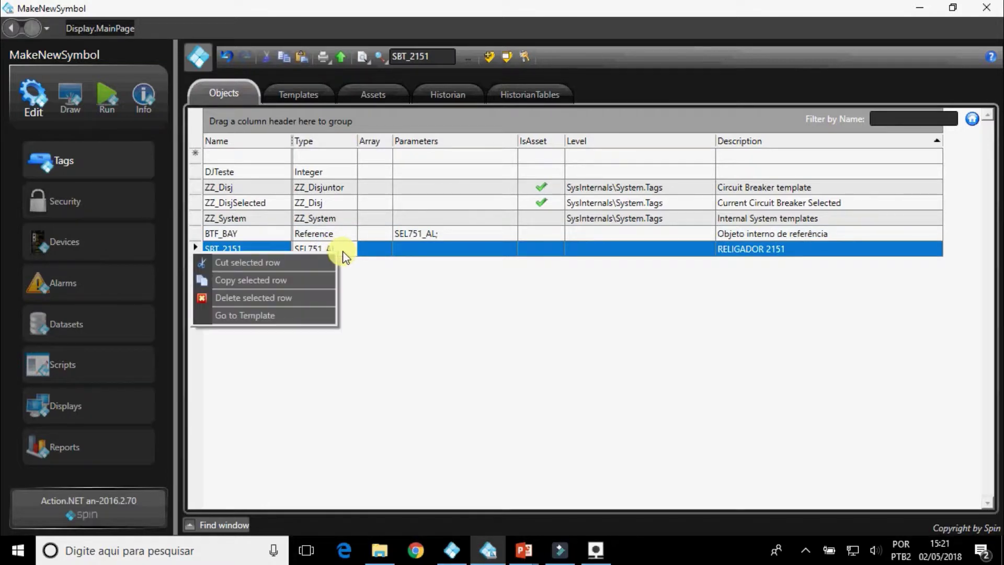
pyautogui.click(301, 316)
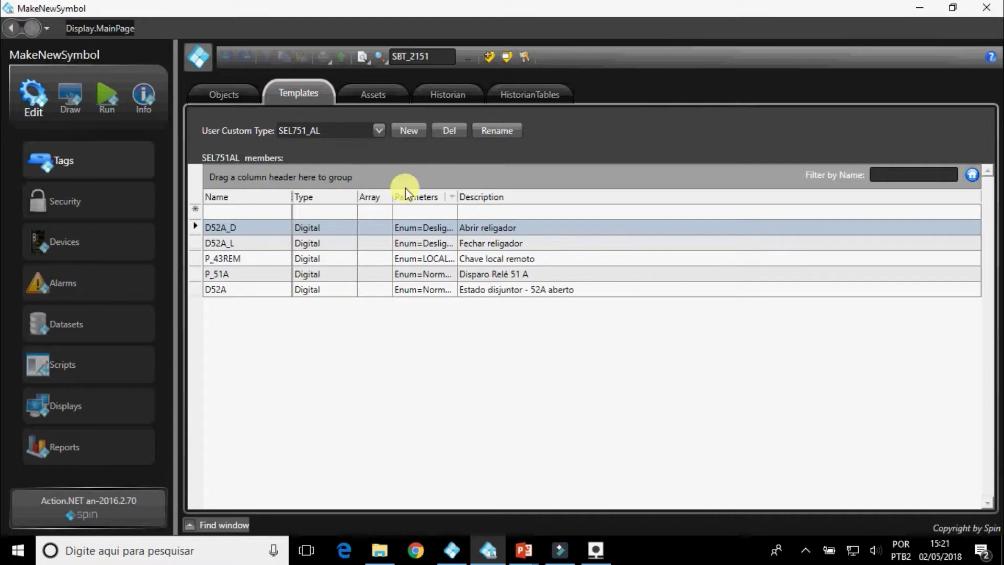
pyautogui.moveTo(453, 197); pyautogui.dragTo(525, 203)
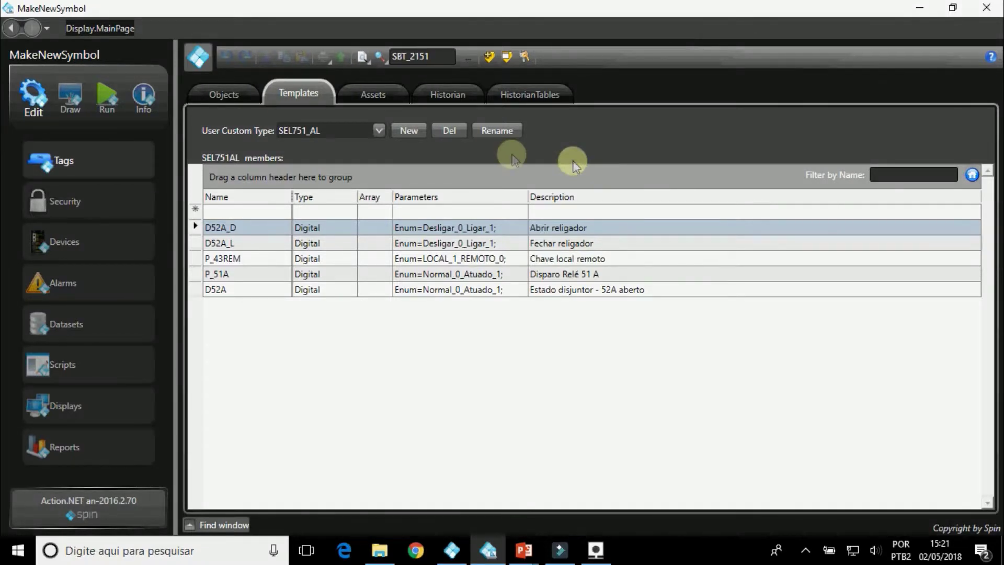
pyautogui.click(230, 101)
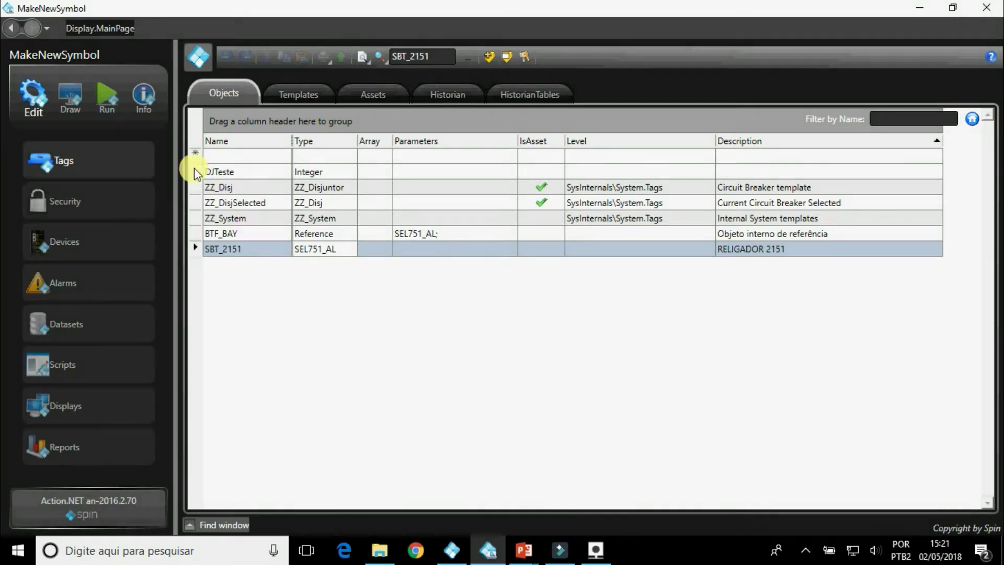
# Draw a small filled rectangle about 27 high to the right of the LED symbol on MainPage, and set its width to 27.
pyautogui.click(73, 102)
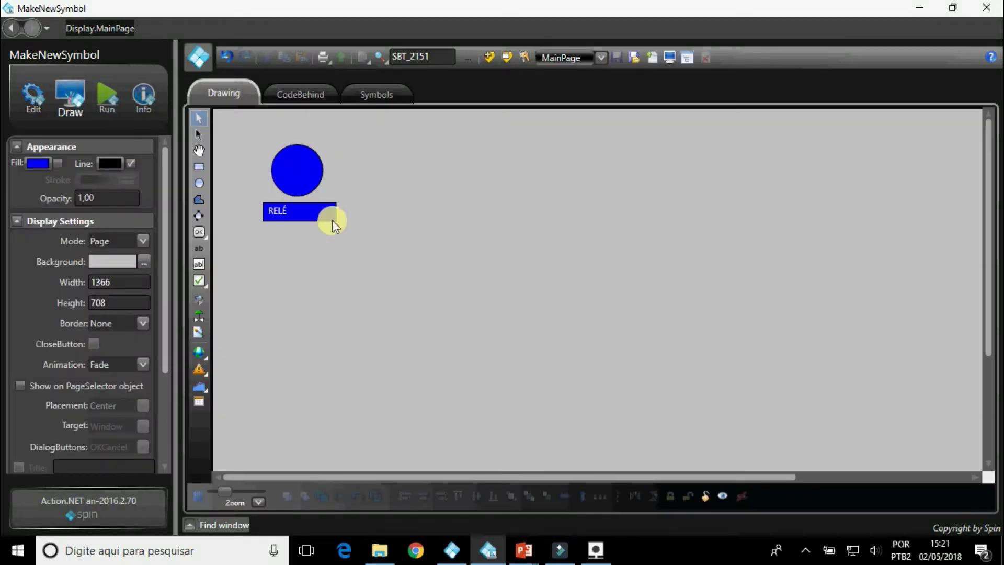
pyautogui.click(199, 167)
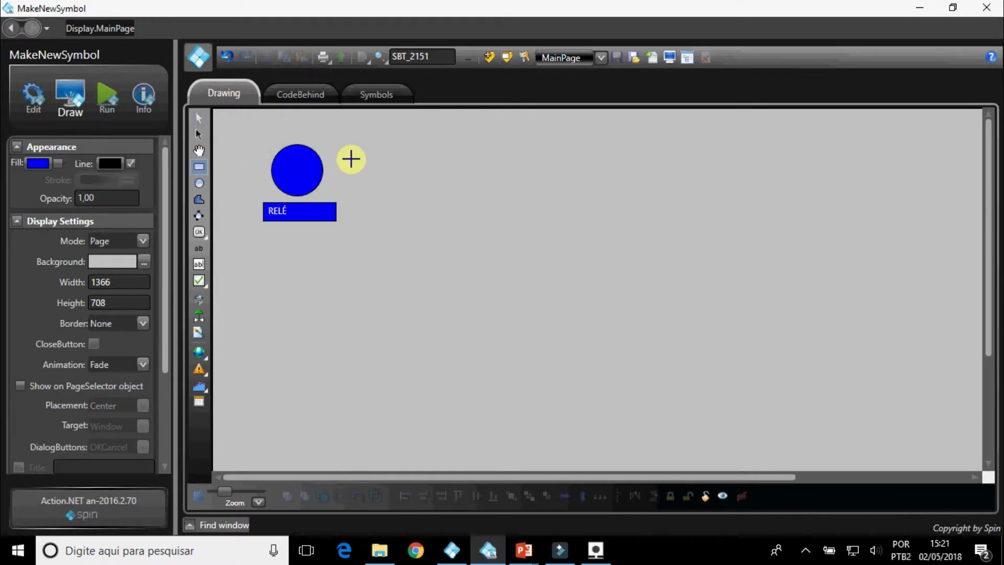
pyautogui.moveTo(410, 150); pyautogui.dragTo(432, 173)
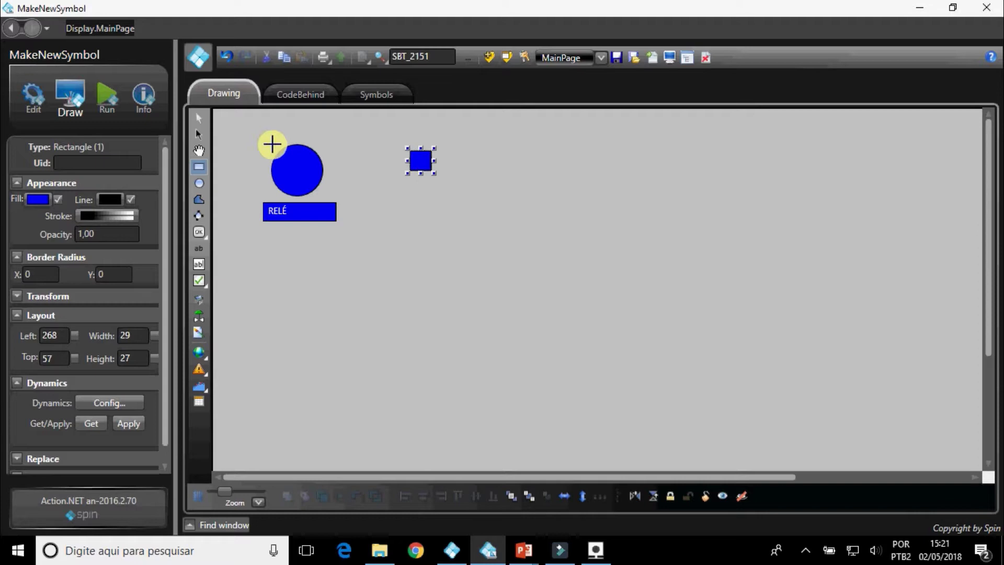
pyautogui.click(198, 118)
pyautogui.click(418, 168)
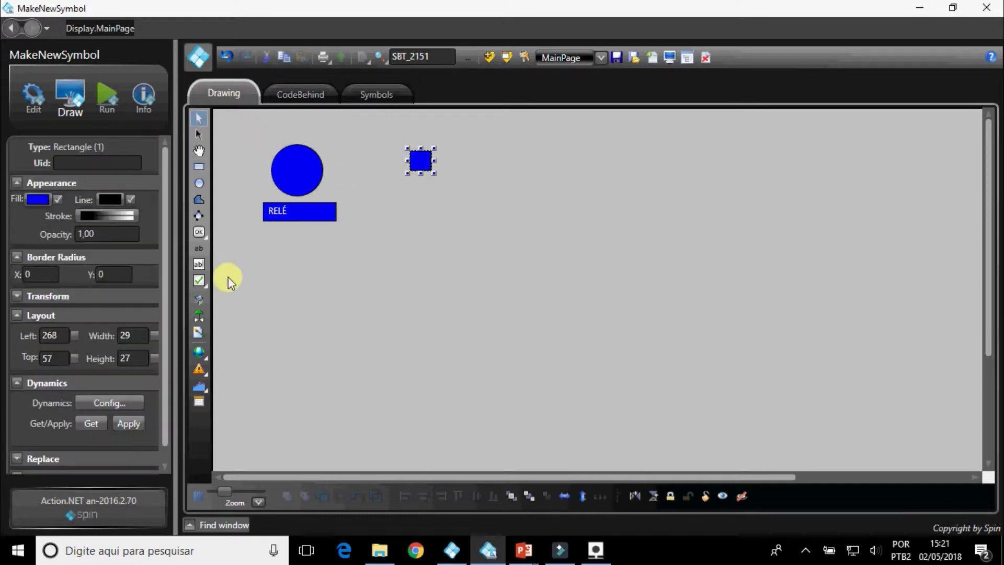
pyautogui.click(140, 336)
pyautogui.press('BackSpace')
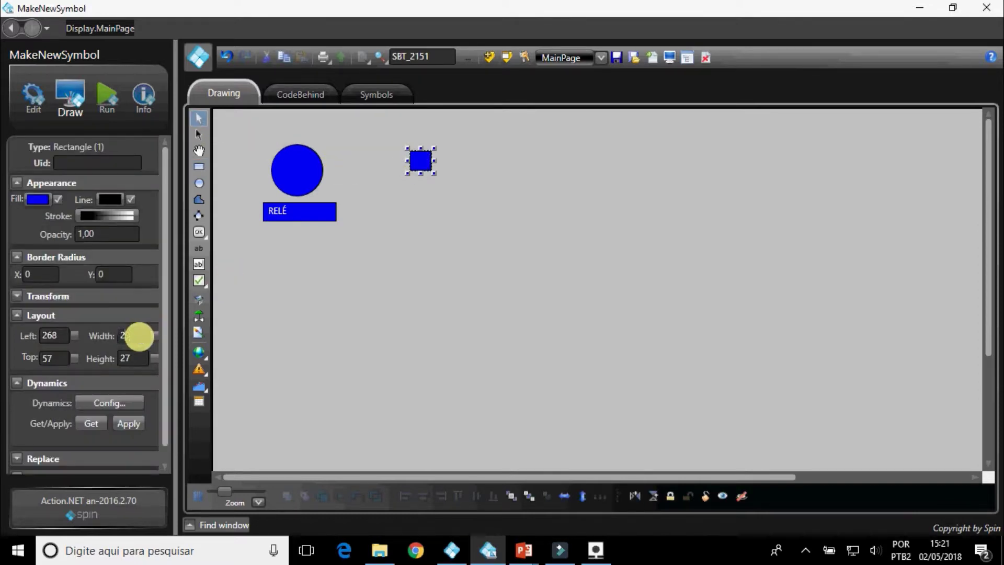
pyautogui.write('7')
# Give the small square a FillColor dynamic with the expression #BAY:(BTF_BAY).D52A.Value, keeping the default limit colors.
pyautogui.doubleClick(425, 159)
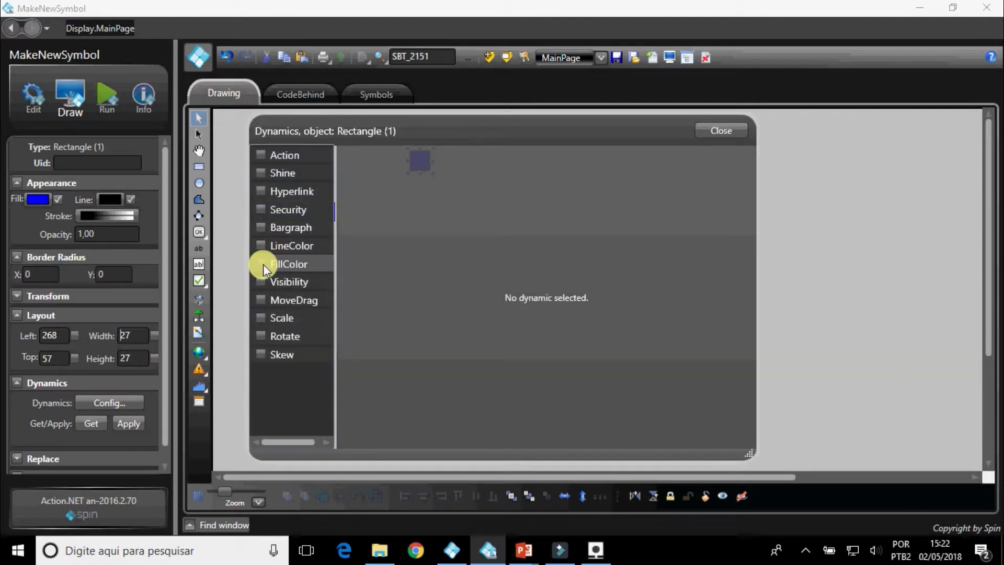
pyautogui.click(262, 265)
pyautogui.click(432, 168)
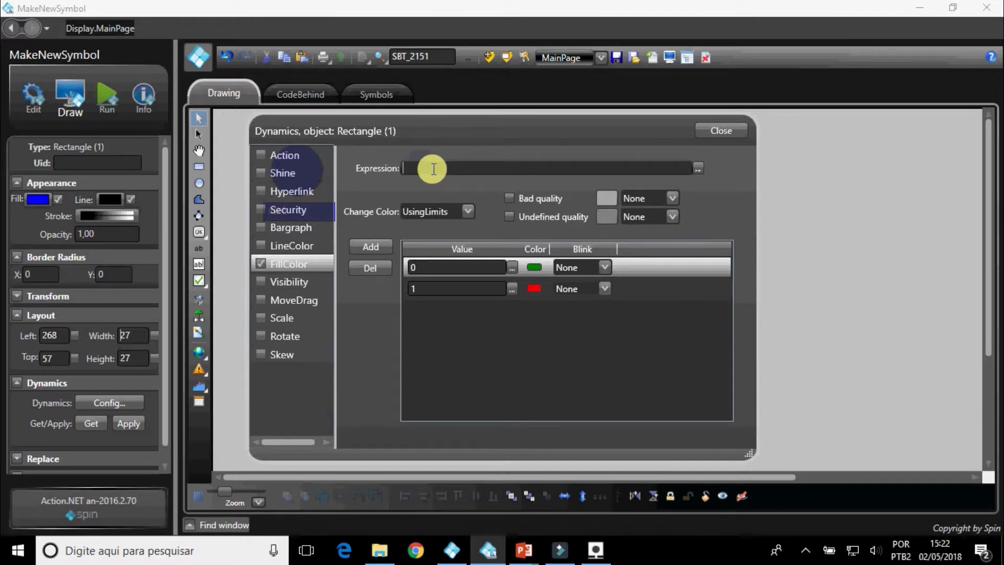
pyautogui.write('#BAY:(')
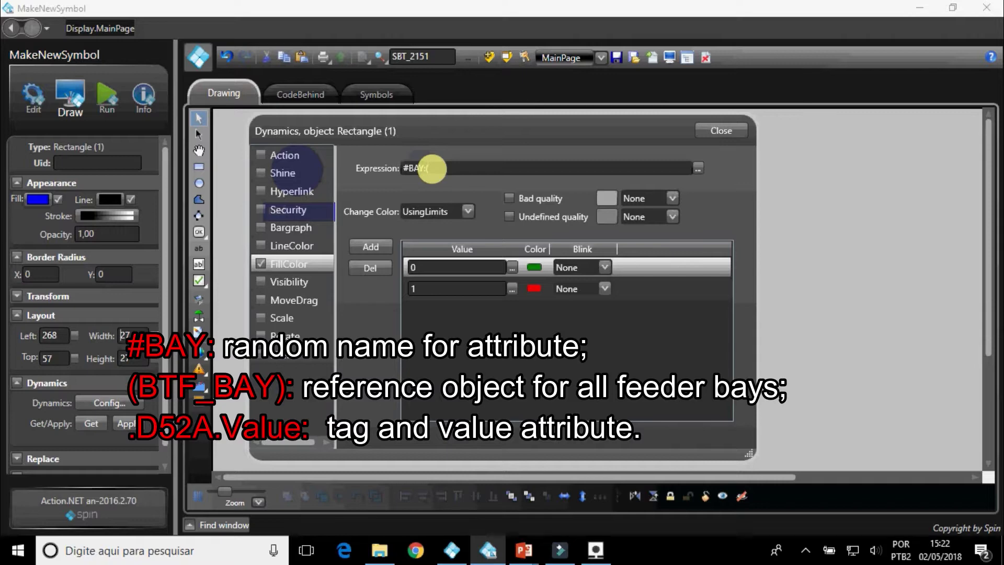
pyautogui.write('BTF_')
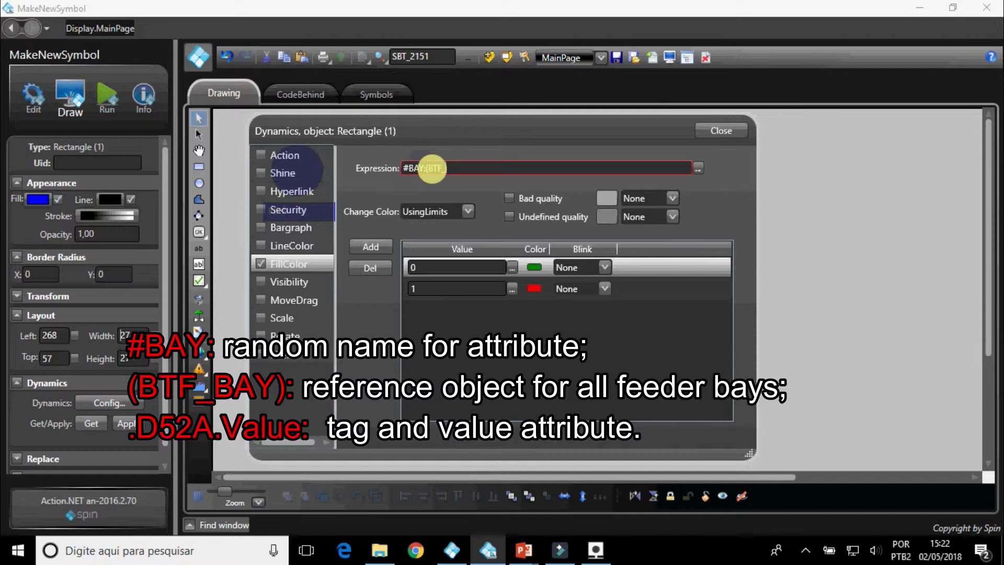
pyautogui.write('BAY).')
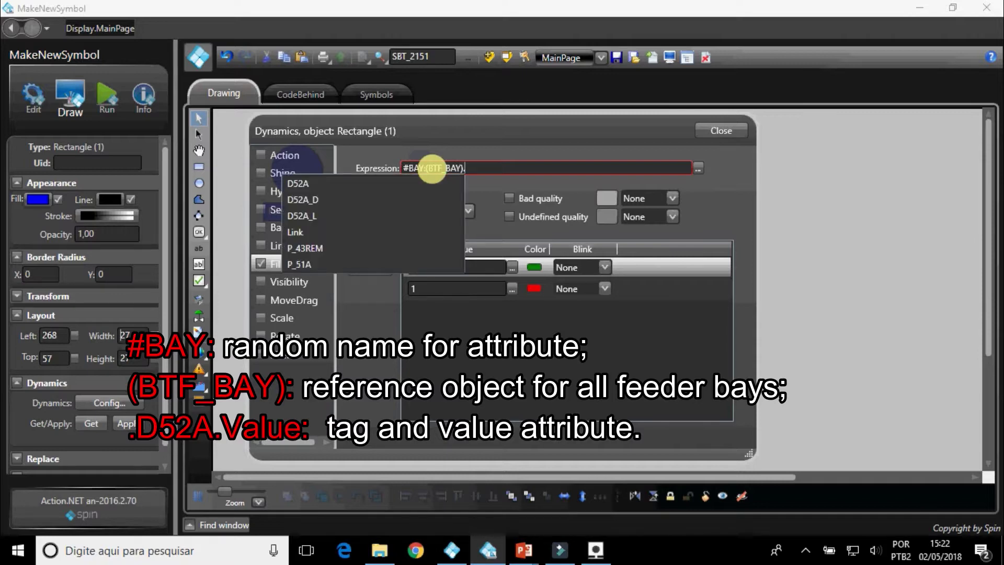
pyautogui.press('Down')
pyautogui.press('Return')
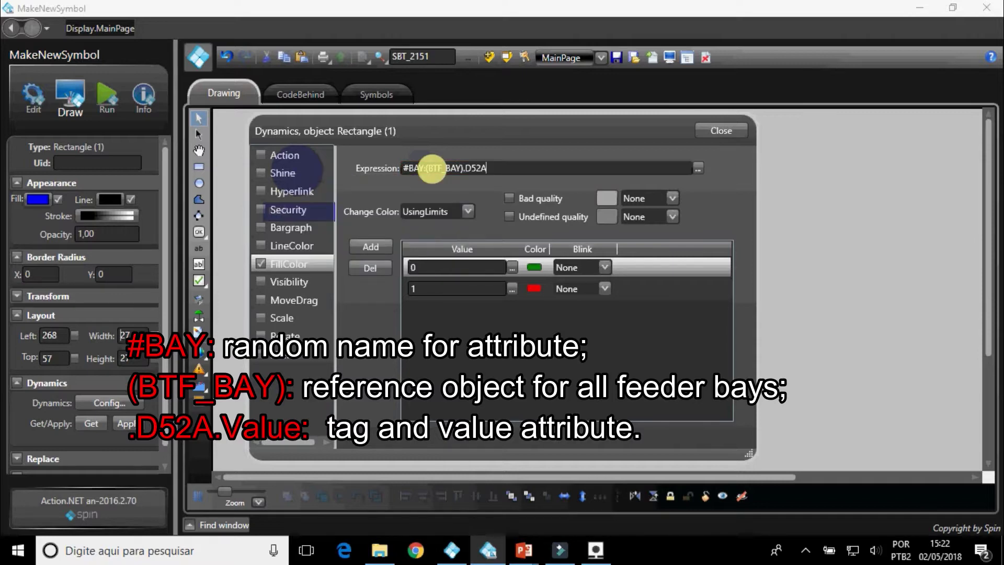
pyautogui.write('.v')
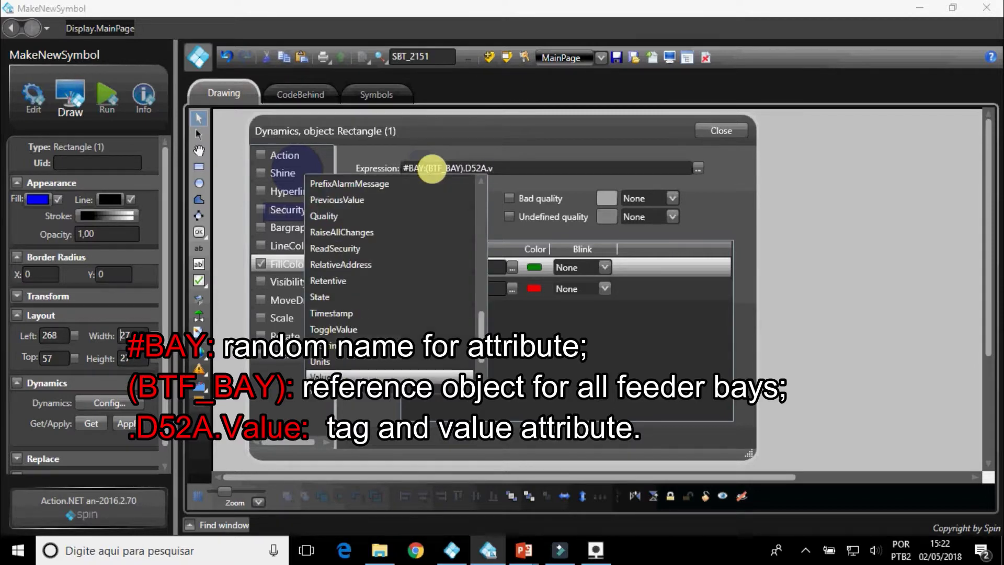
pyautogui.press('Return')
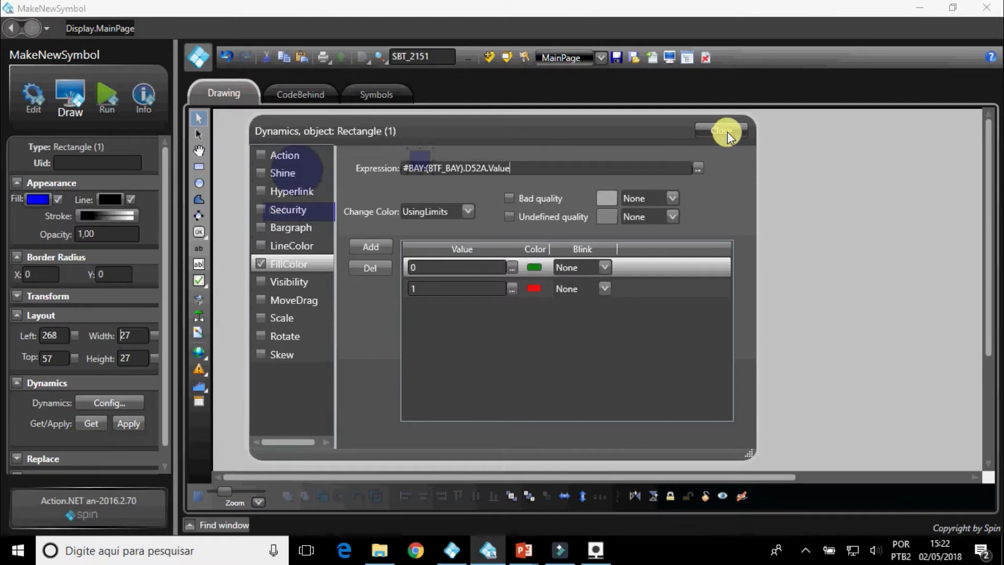
pyautogui.click(727, 132)
pyautogui.click(588, 195)
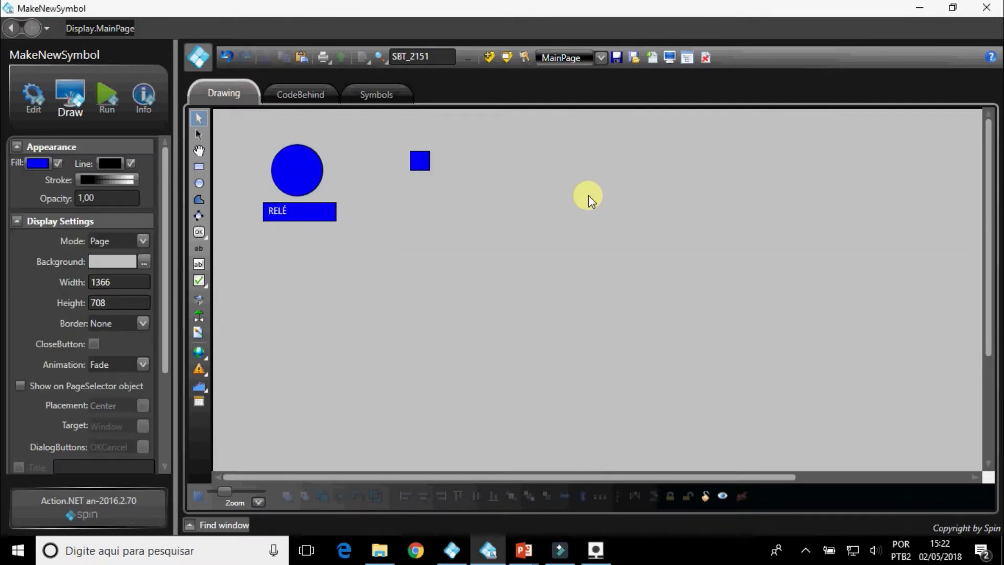
# Place a text block with font size 24 just right of the small square, sized about 61 by 33.
pyautogui.click(198, 248)
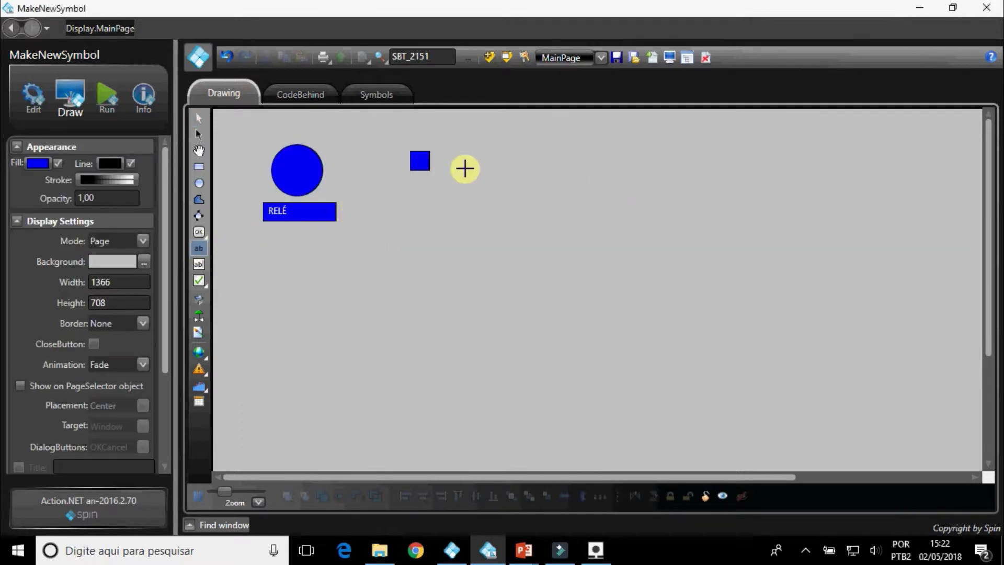
pyautogui.click(432, 165)
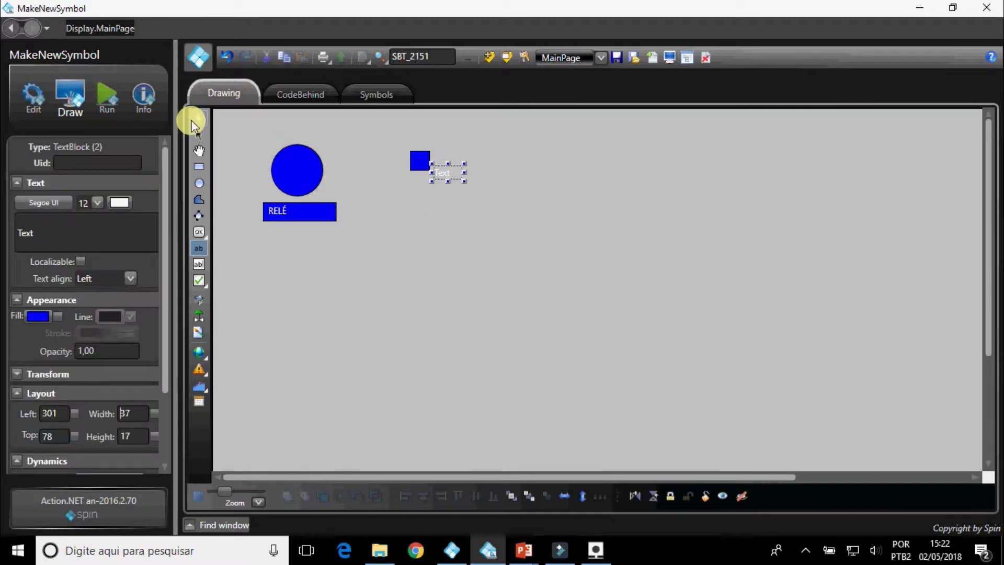
pyautogui.click(97, 202)
pyautogui.click(77, 290)
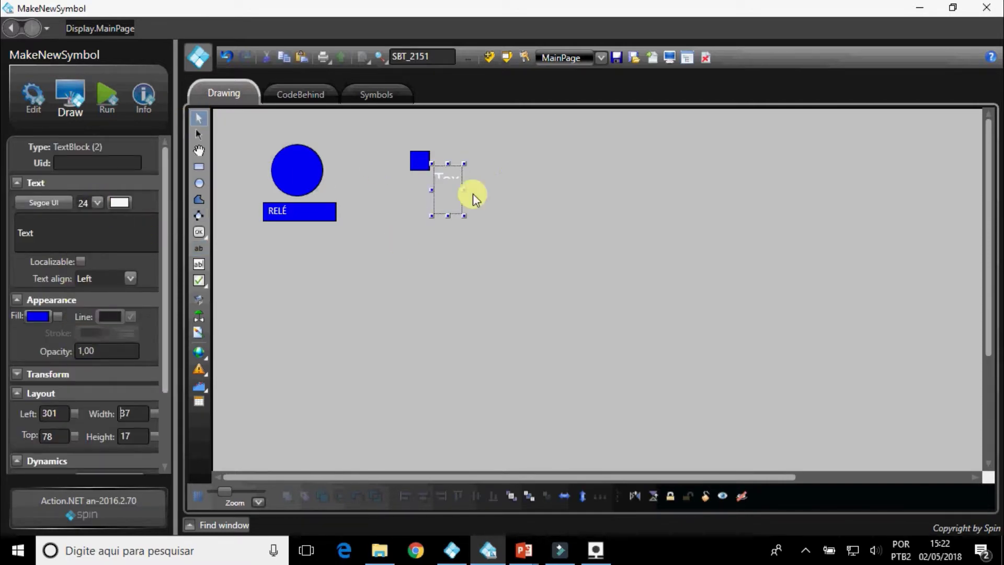
pyautogui.moveTo(457, 191); pyautogui.dragTo(447, 172)
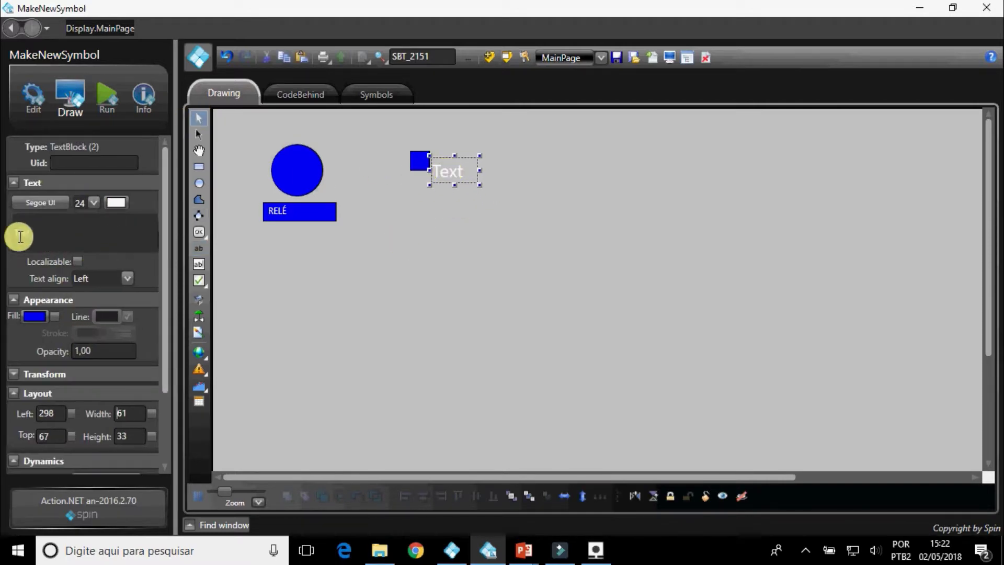
# Change the new text block's content to L, nudge it up slightly beside the square, and set its font size to 22.
pyautogui.write('L')
pyautogui.click(449, 175)
pyautogui.click(436, 175)
pyautogui.press('Up')
pyautogui.press('Up')
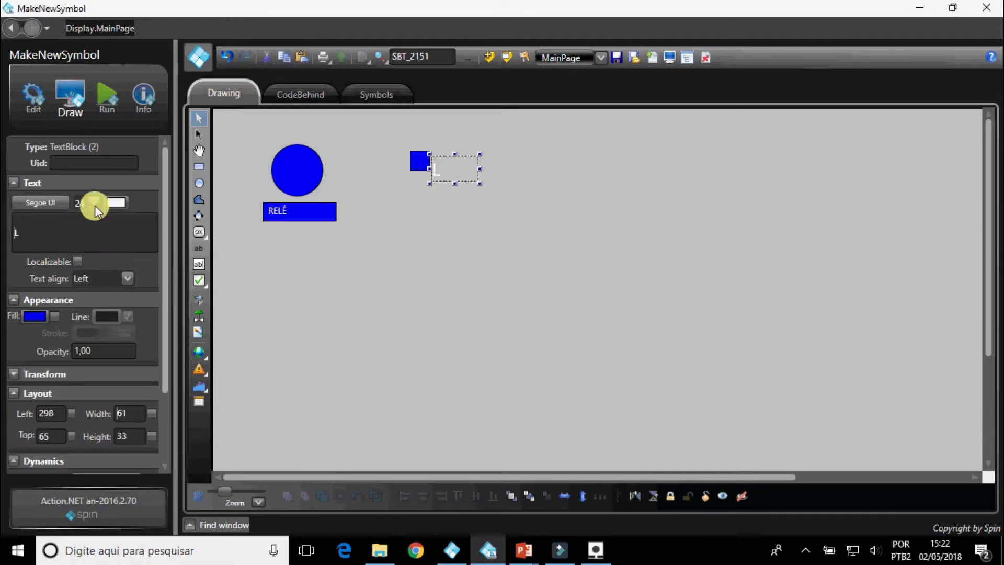
pyautogui.click(94, 203)
pyautogui.click(80, 255)
# Give the L text a Visibility dynamic with the visible expression #BAY:(BTF_BAY).P_43REM == 1.
pyautogui.click(438, 171)
pyautogui.doubleClick(438, 170)
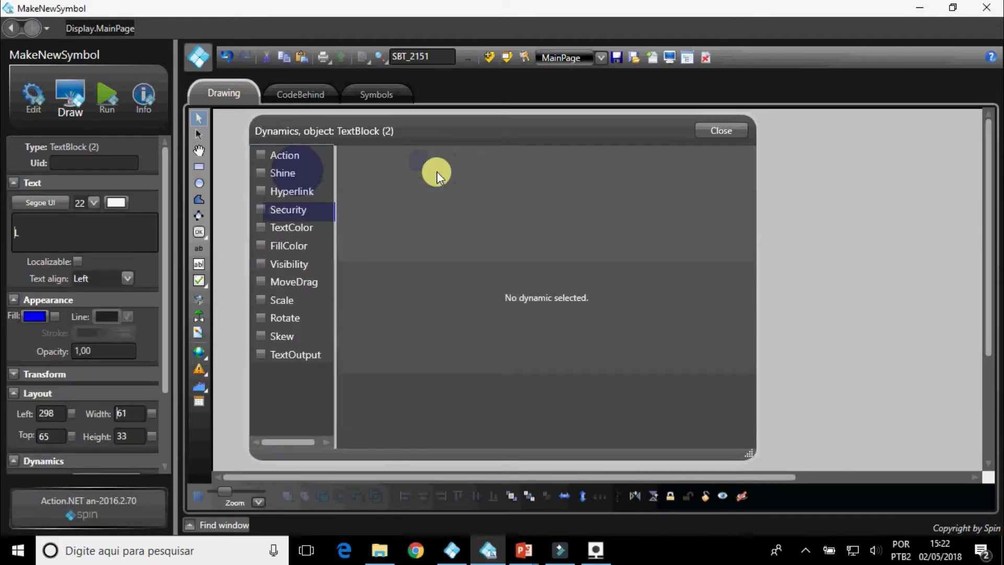
pyautogui.click(261, 264)
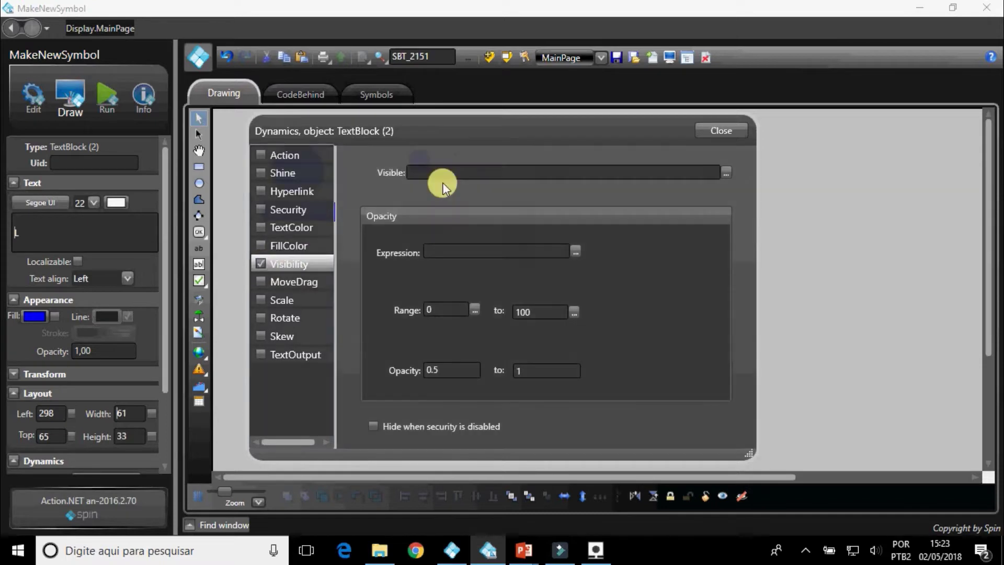
pyautogui.click(442, 178)
pyautogui.write('#BAY')
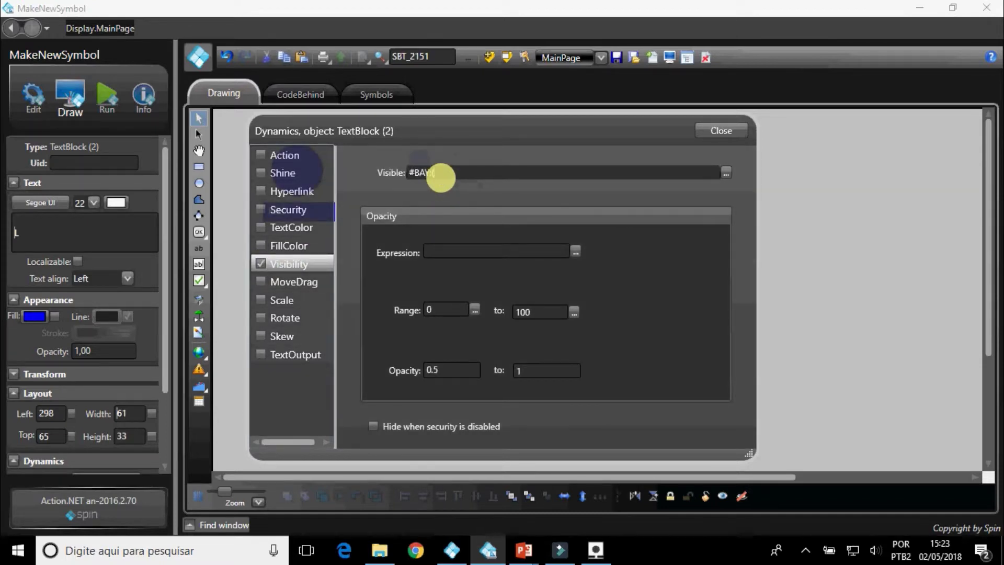
pyautogui.write(':(BTF_BAY).')
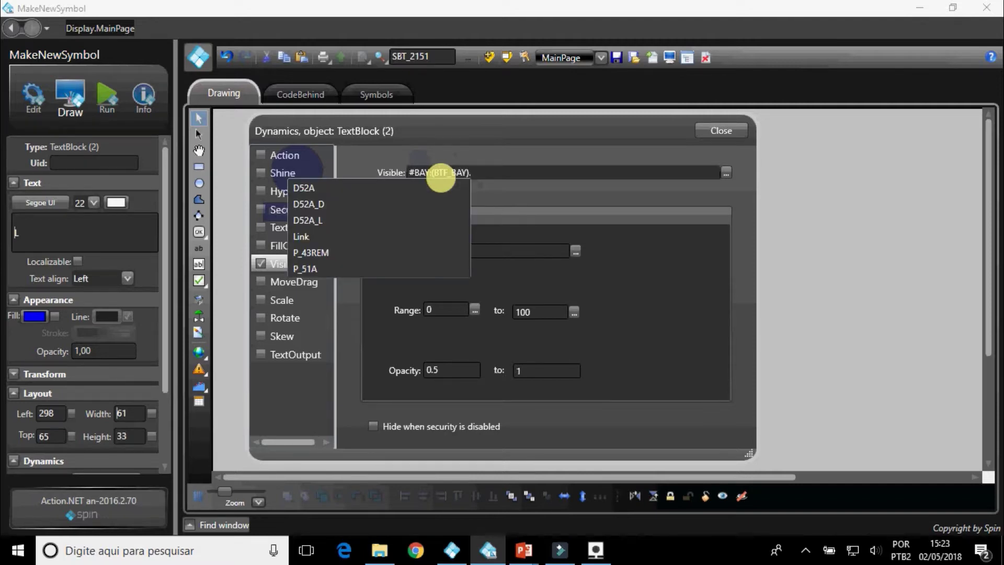
pyautogui.press('Down')
pyautogui.press('Down')
pyautogui.press('Down')
pyautogui.press('Down')
pyautogui.press('Down')
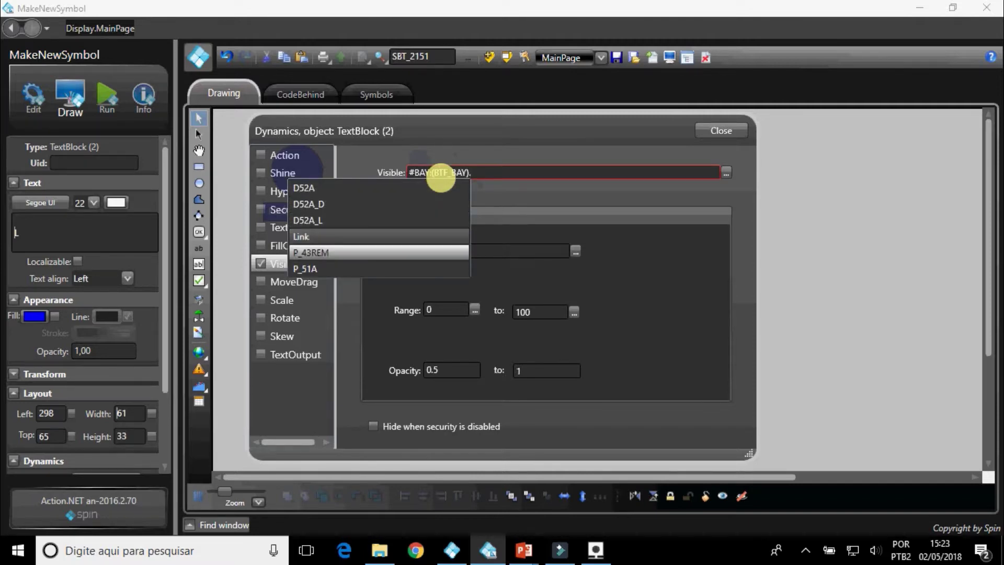
pyautogui.press('Return')
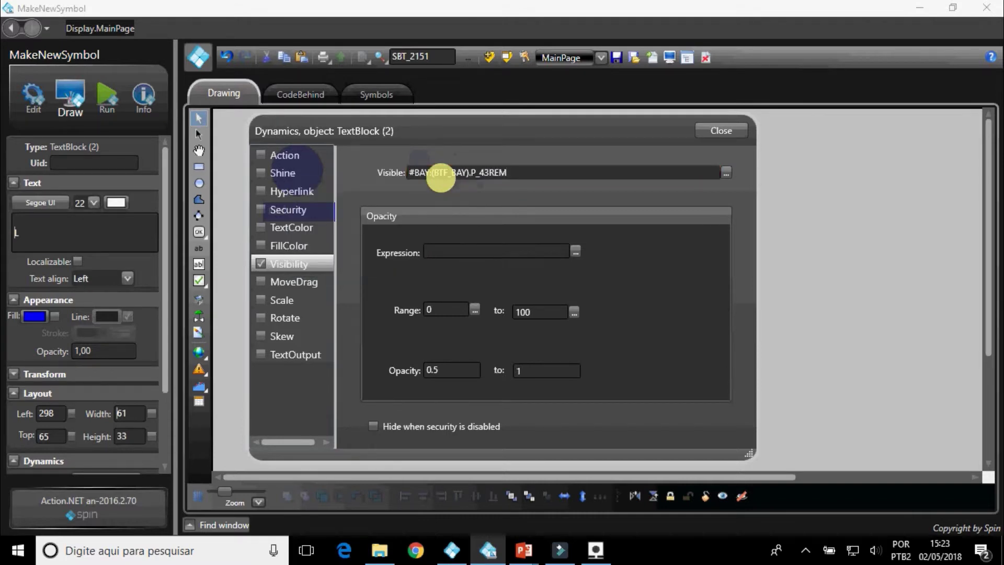
pyautogui.write('==')
pyautogui.press('BackSpace')
pyautogui.press('BackSpace')
pyautogui.write('==')
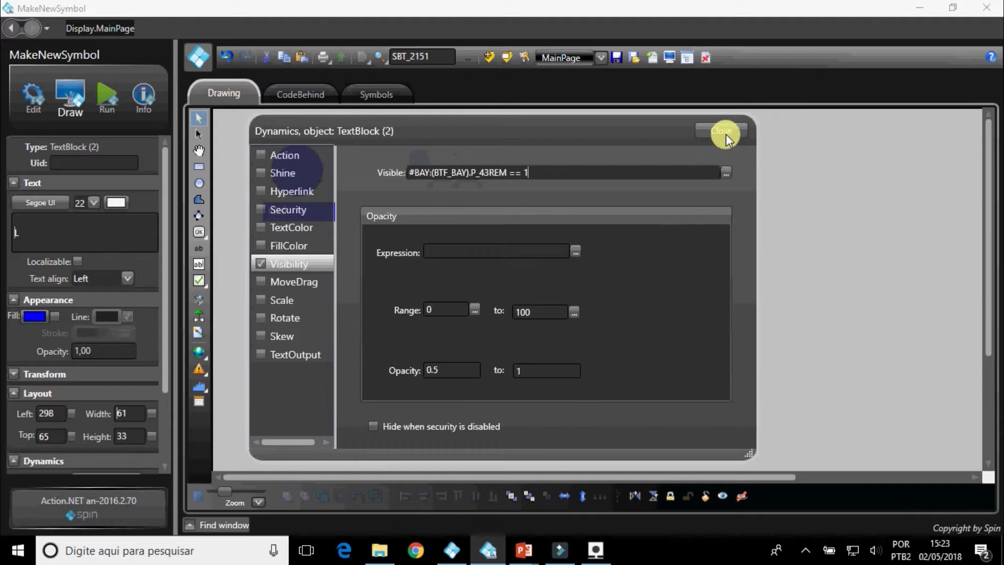
pyautogui.write(' 1')
pyautogui.click(726, 132)
pyautogui.click(657, 186)
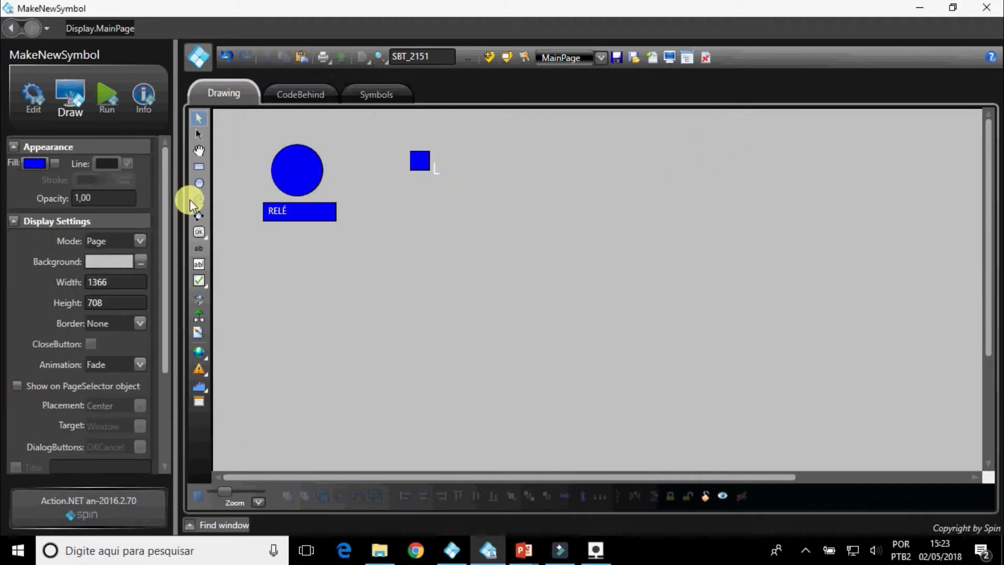
# Place a text block just left of the small square and set its font to Segoe UI bold, size 16.
pyautogui.click(199, 248)
pyautogui.click(382, 156)
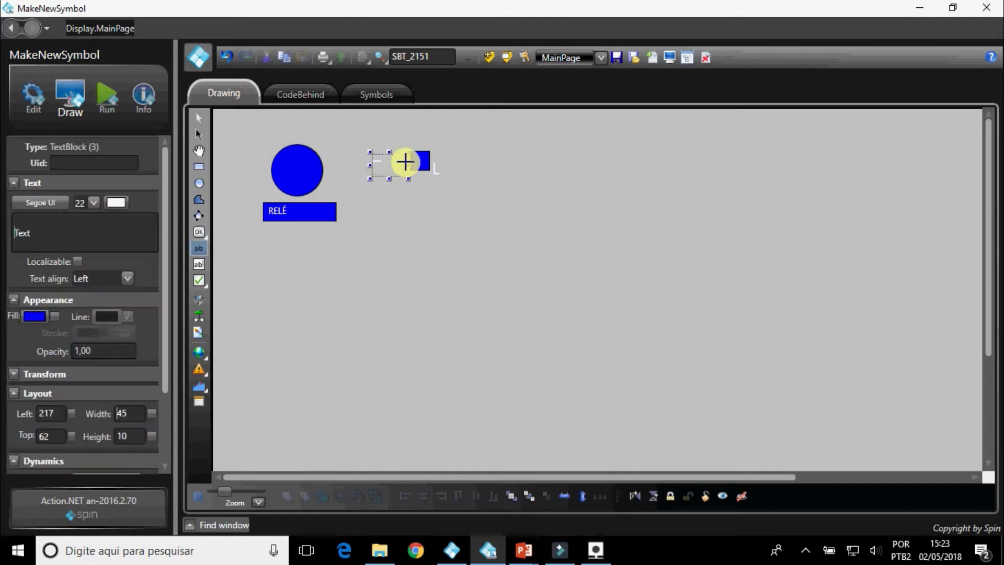
pyautogui.click(382, 170)
pyautogui.click(92, 205)
pyautogui.scroll(1, 81, 248)
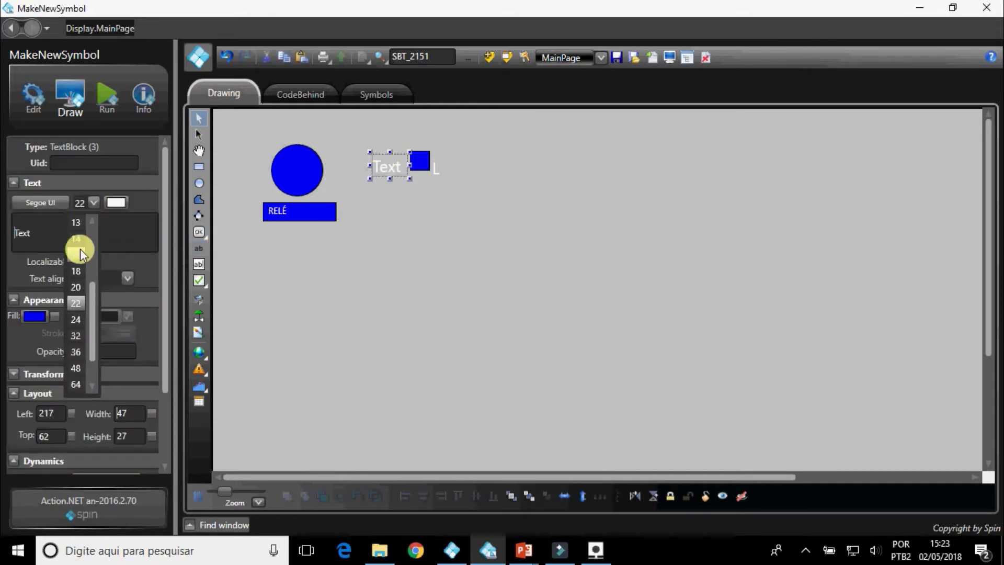
pyautogui.click(81, 251)
pyautogui.click(58, 203)
pyautogui.scroll(-1, 535, 277)
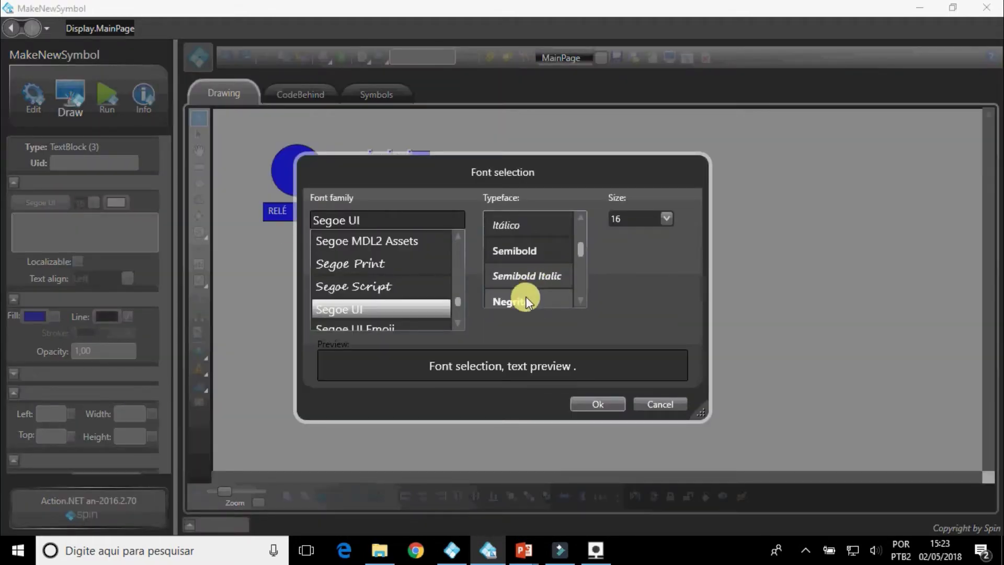
pyautogui.click(526, 296)
pyautogui.click(594, 404)
# Change the new text block's content to P51 and move it up against the small square's left side.
pyautogui.moveTo(61, 235); pyautogui.dragTo(13, 234)
pyautogui.write('P51')
pyautogui.click(344, 310)
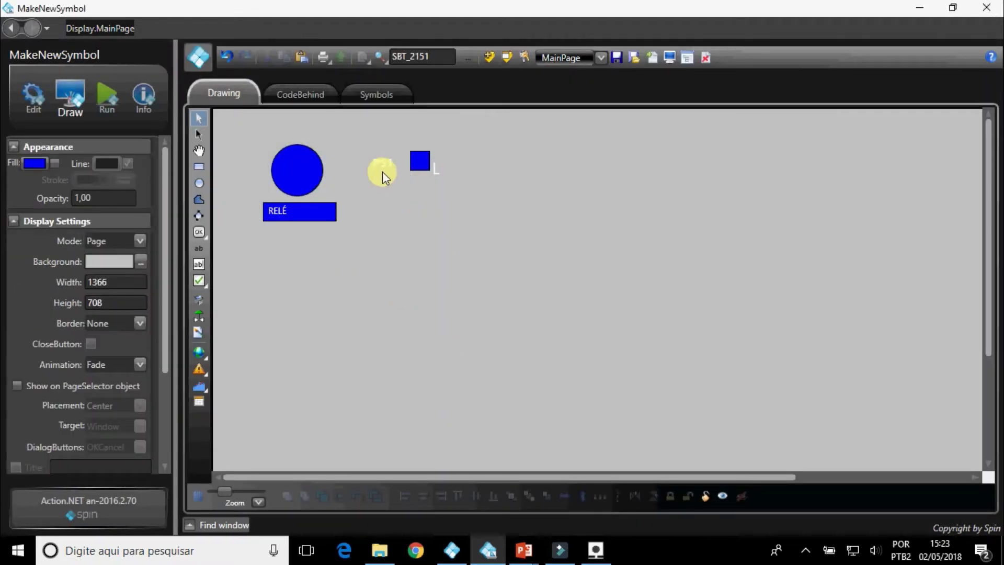
pyautogui.moveTo(387, 164)
pyautogui.mouseDown()
pyautogui.moveTo(415, 163)
pyautogui.moveTo(402, 173)
pyautogui.mouseUp()
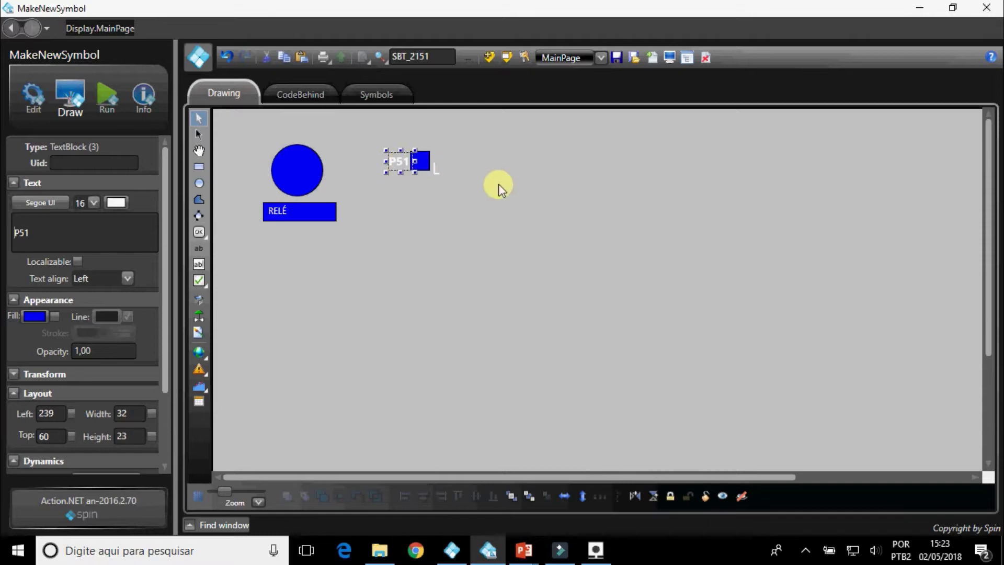
# Give the P51 text a Visibility dynamic with the visible expression #BAY:(BTF_BAY).P_51A == 1.
pyautogui.doubleClick(399, 160)
pyautogui.click(262, 262)
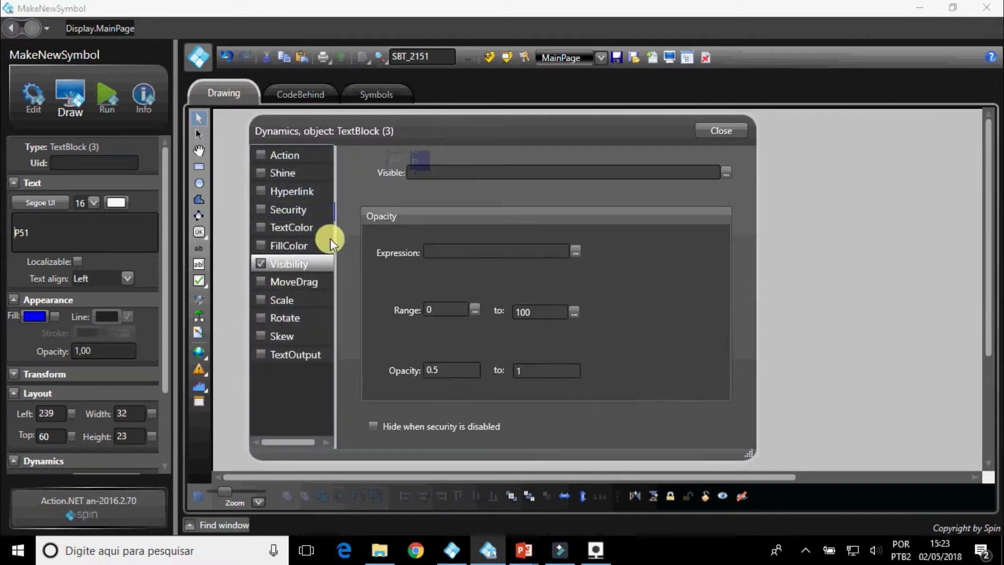
pyautogui.click(433, 175)
pyautogui.write('3BAY')
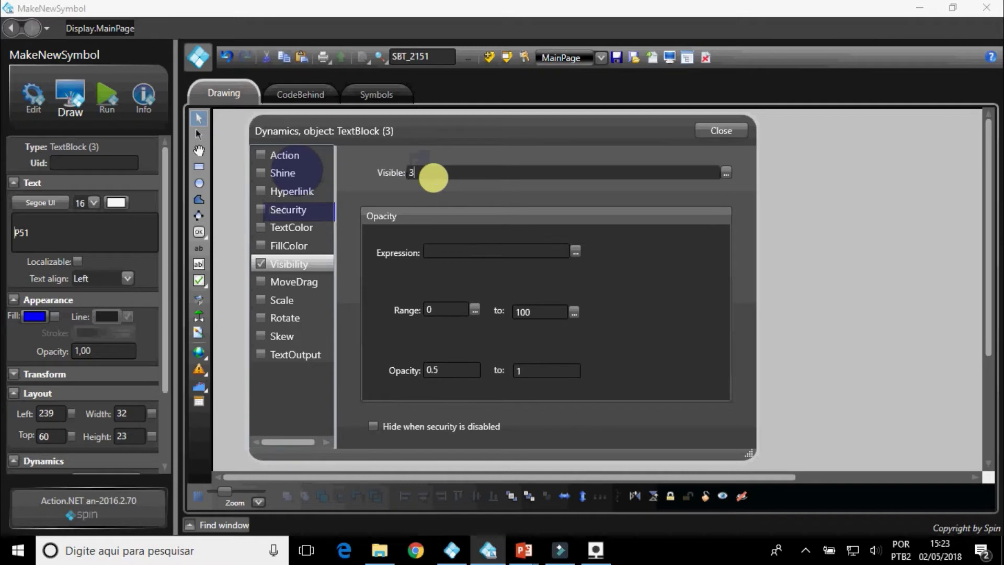
pyautogui.press('BackSpace')
pyautogui.press('BackSpace')
pyautogui.press('BackSpace')
pyautogui.write('#BAY:(BTF_')
pyautogui.write('AY).')
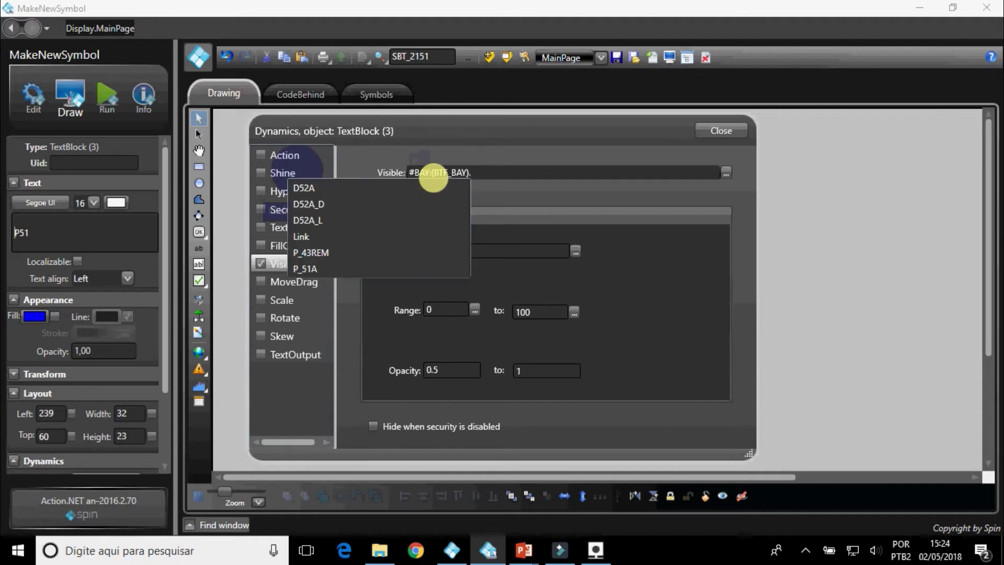
pyautogui.press('Down')
pyautogui.press('Down')
pyautogui.press('Down')
pyautogui.press('Down')
pyautogui.press('Down')
pyautogui.press('Down')
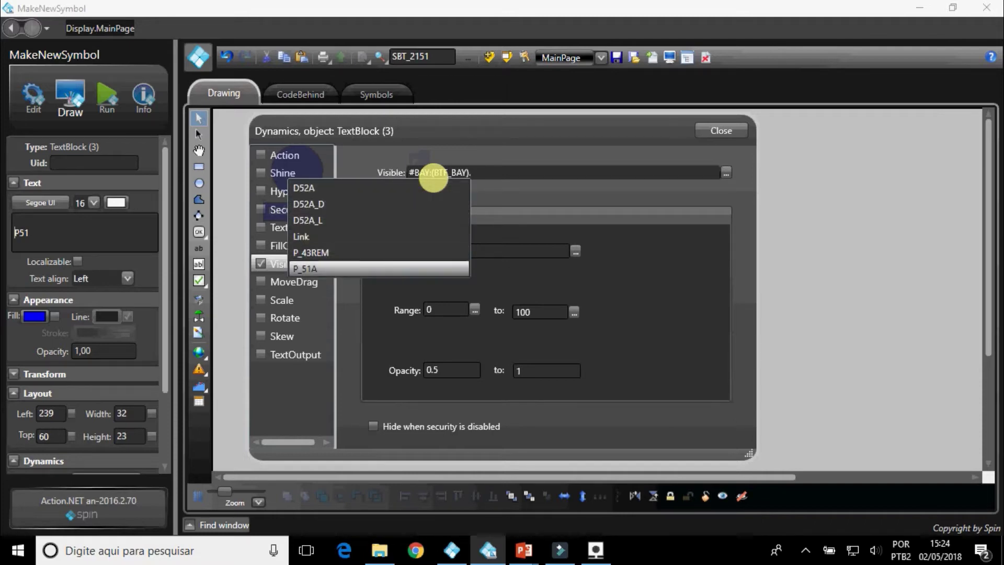
pyautogui.press('Return')
pyautogui.write('== 1')
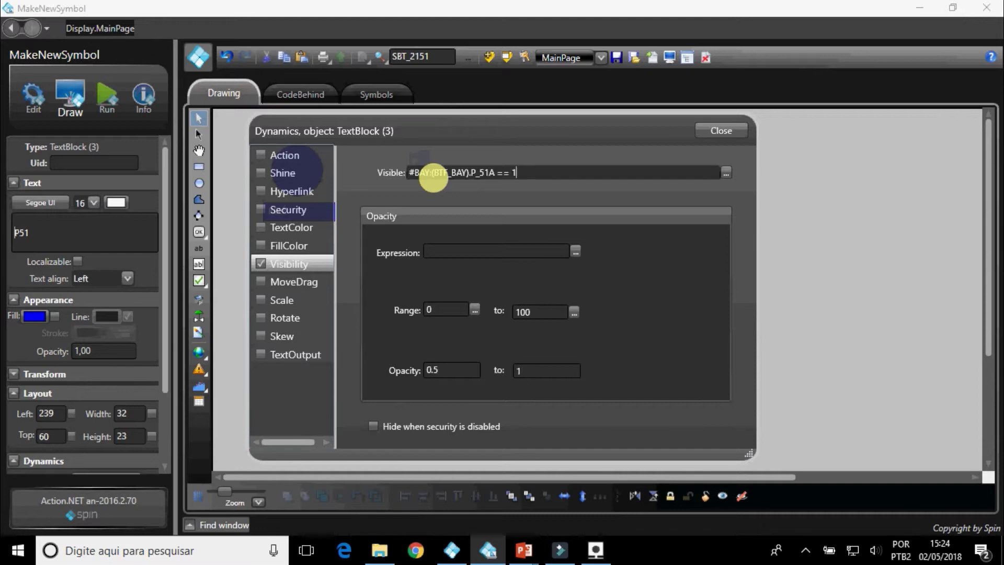
pyautogui.click(725, 130)
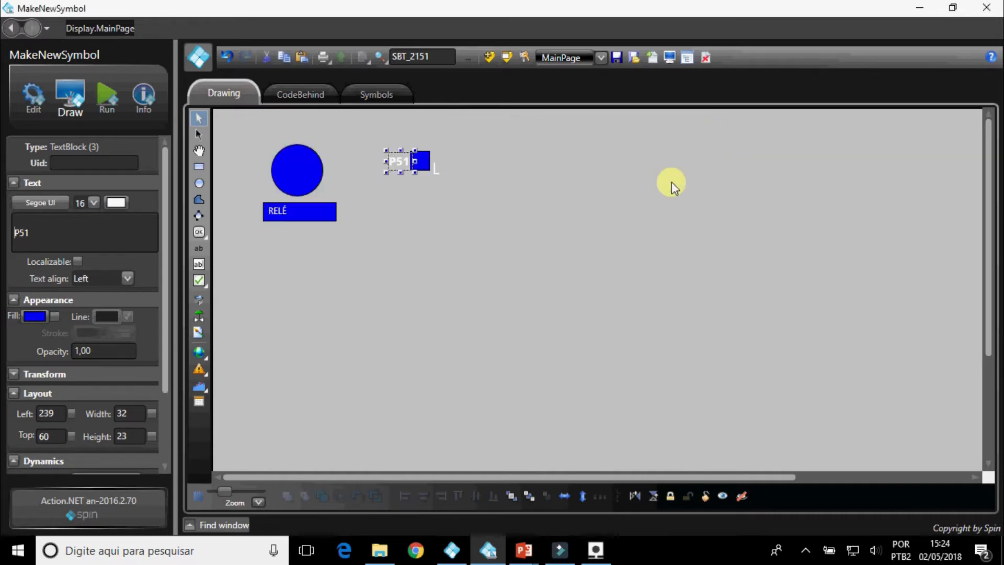
pyautogui.click(642, 198)
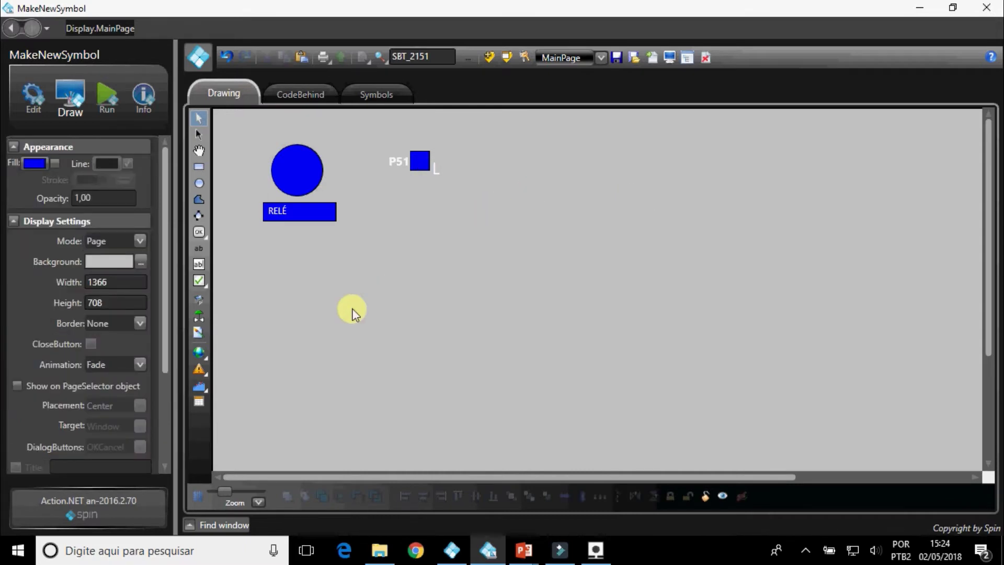
# Draw a narrow yellow vertical bar about 5 by 26 above the small square and send it to the back.
pyautogui.click(201, 167)
pyautogui.moveTo(413, 127); pyautogui.dragTo(418, 153)
pyautogui.click(415, 142)
pyautogui.click(35, 199)
pyautogui.click(540, 326)
pyautogui.keyDown('ctrl'); pyautogui.click(418, 166); pyautogui.keyUp('ctrl')
pyautogui.click(418, 190)
pyautogui.click(420, 142)
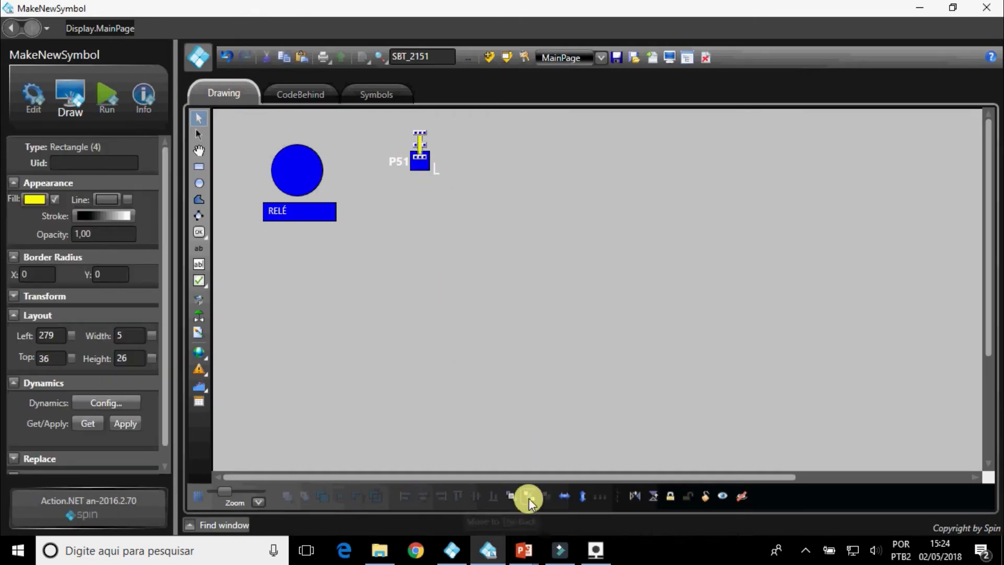
pyautogui.click(529, 497)
# Duplicate the yellow bar and place the copy directly below the small square.
pyautogui.hotkey('ctrl', 'c')
pyautogui.click(419, 180)
pyautogui.hotkey('ctrl', 'v')
pyautogui.click(508, 331)
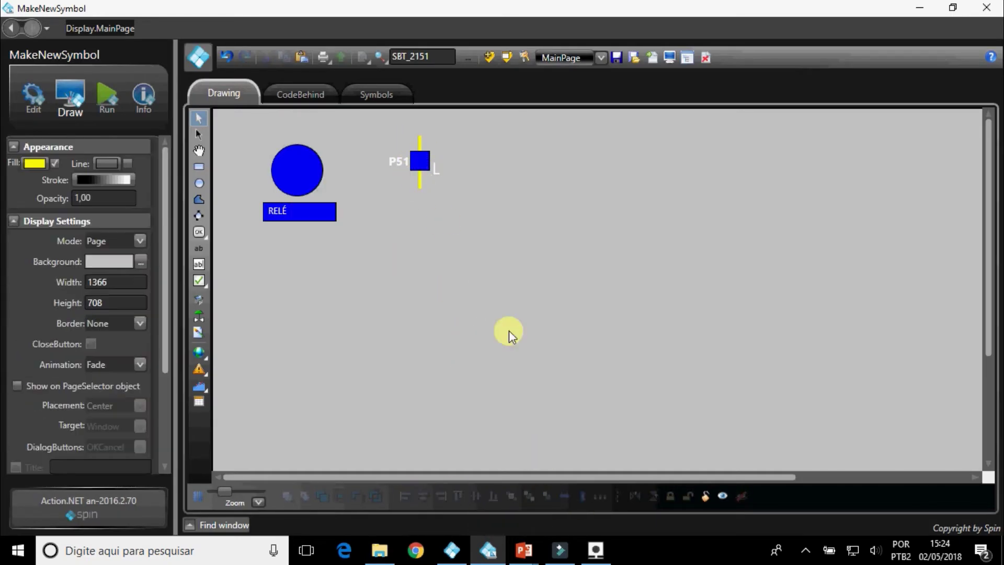
# Draw a small yellow downward-pointing triangle and move it onto the lower bar's end as an arrowhead.
pyautogui.click(199, 199)
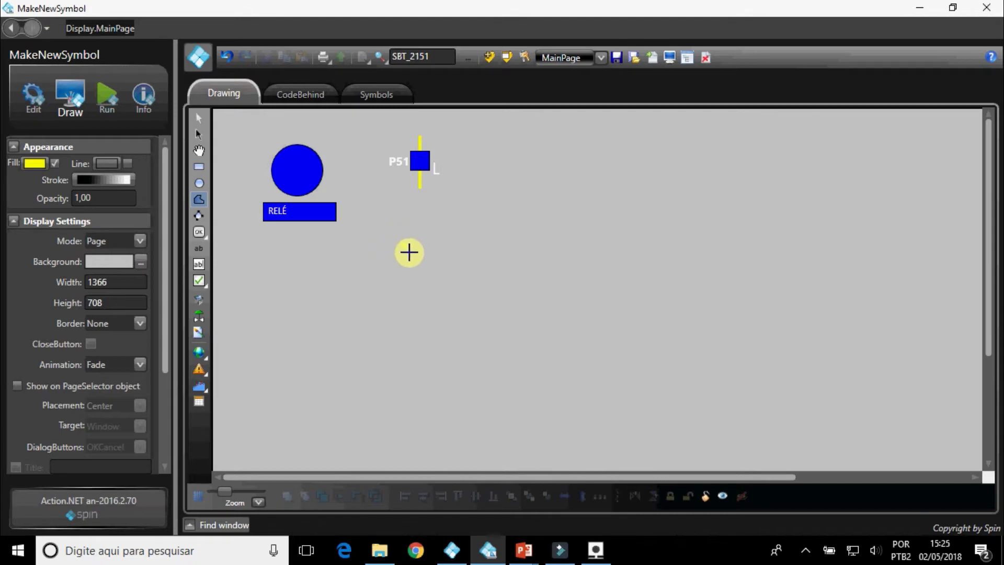
pyautogui.click(392, 254)
pyautogui.click(408, 254)
pyautogui.click(400, 261)
pyautogui.moveTo(400, 257); pyautogui.dragTo(421, 191)
pyautogui.click(463, 194)
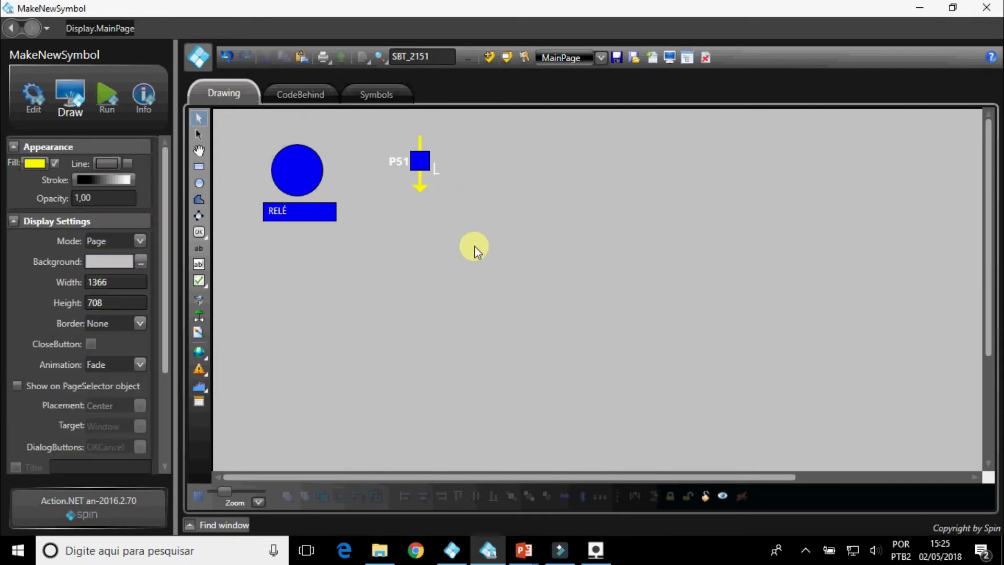
# Make a new symbol named Bay from the small square, both texts, the yellow bars and the arrowhead.
pyautogui.moveTo(475, 246); pyautogui.dragTo(375, 123)
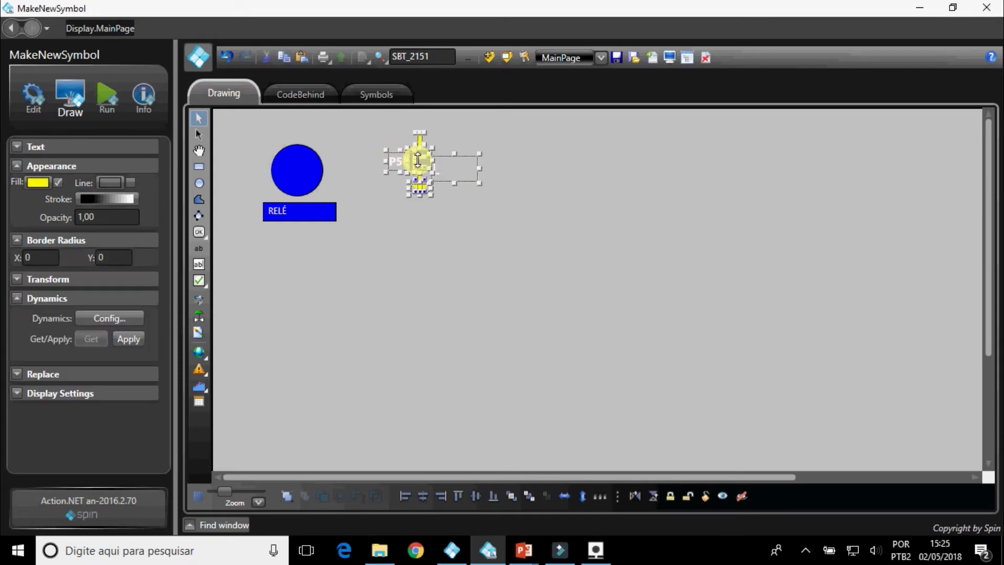
pyautogui.rightClick(422, 165)
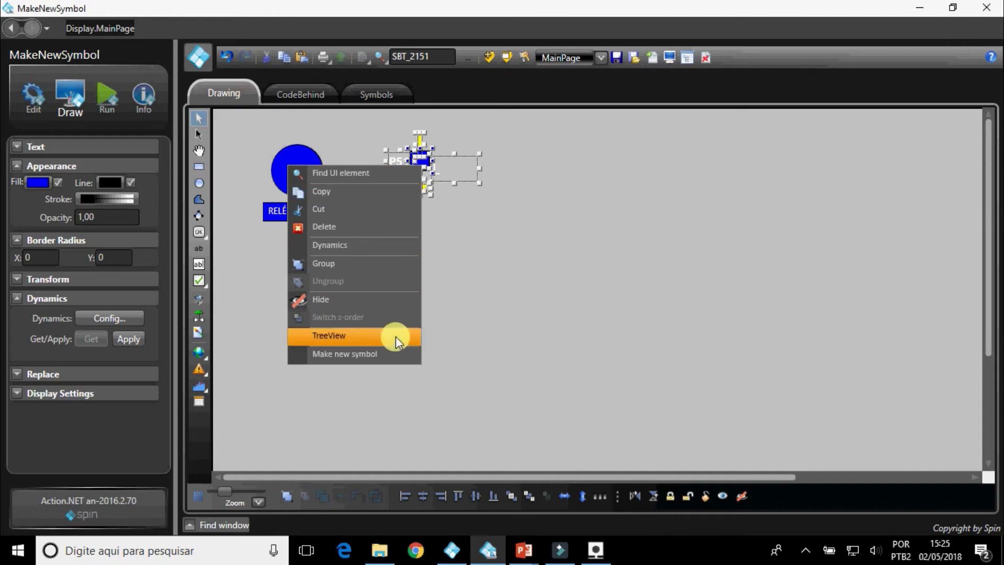
pyautogui.click(396, 356)
pyautogui.moveTo(486, 231); pyautogui.dragTo(417, 233)
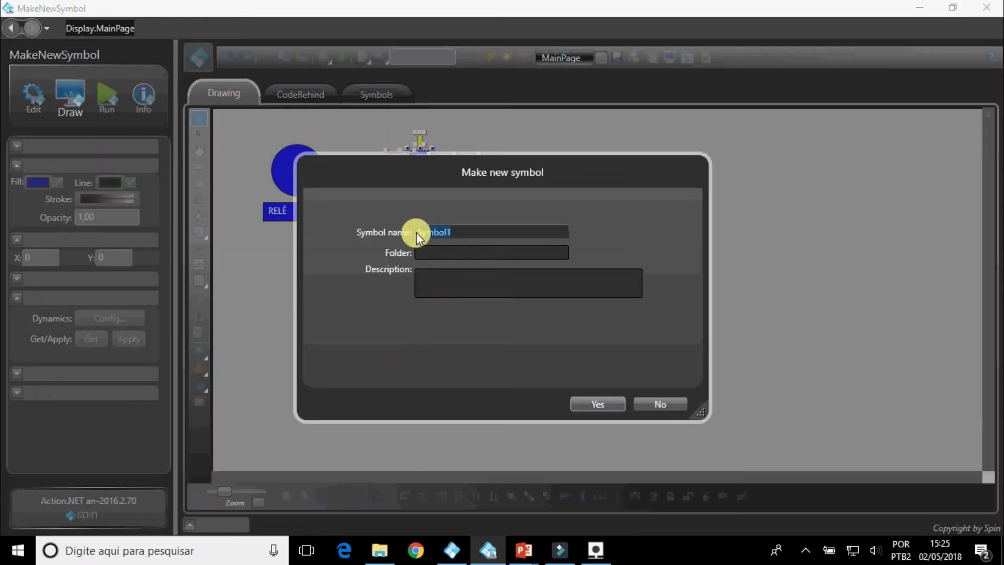
pyautogui.write('Bay')
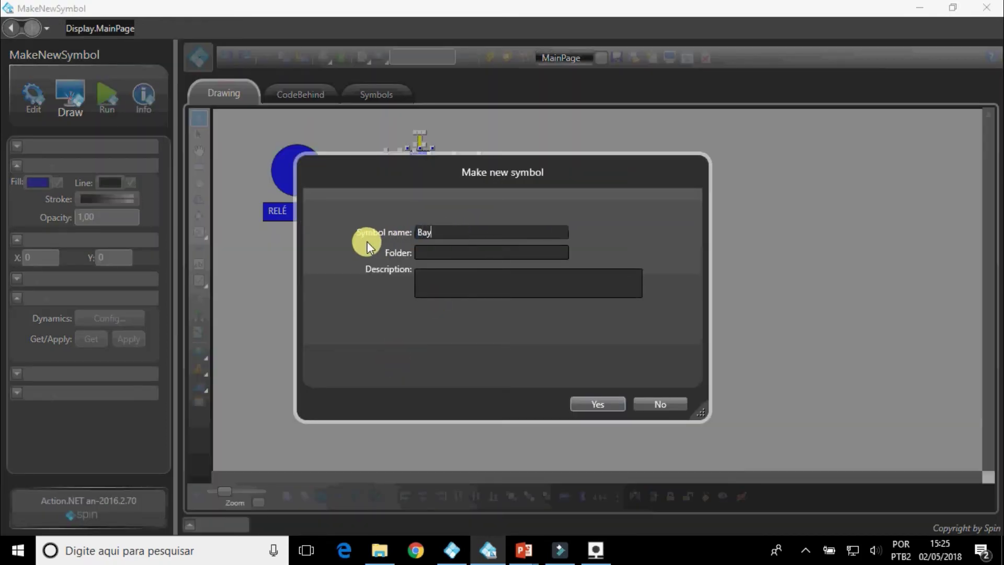
pyautogui.click(582, 405)
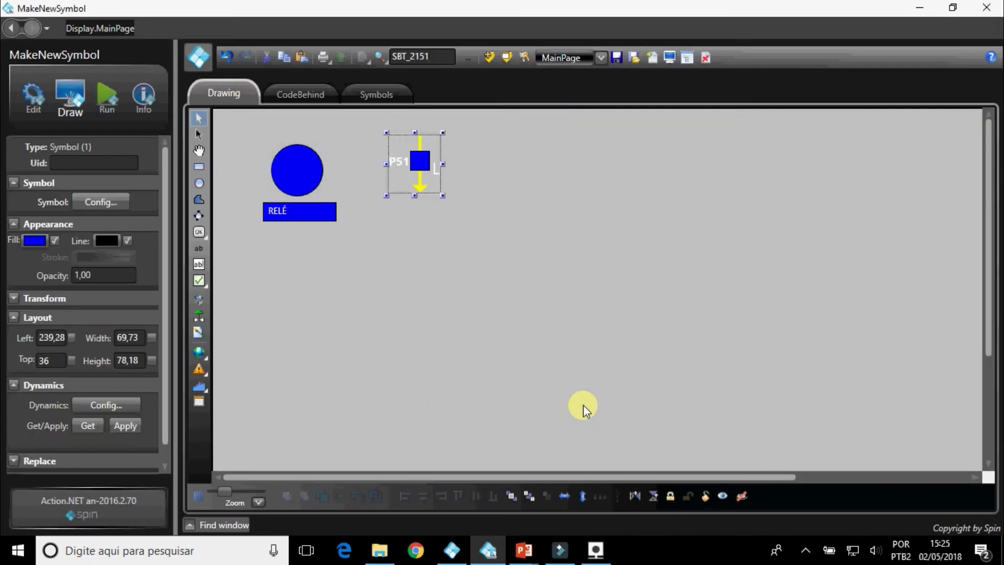
# Configure the Bay symbol by setting its BAY label value to Tag.SBT_2151.
pyautogui.doubleClick(419, 165)
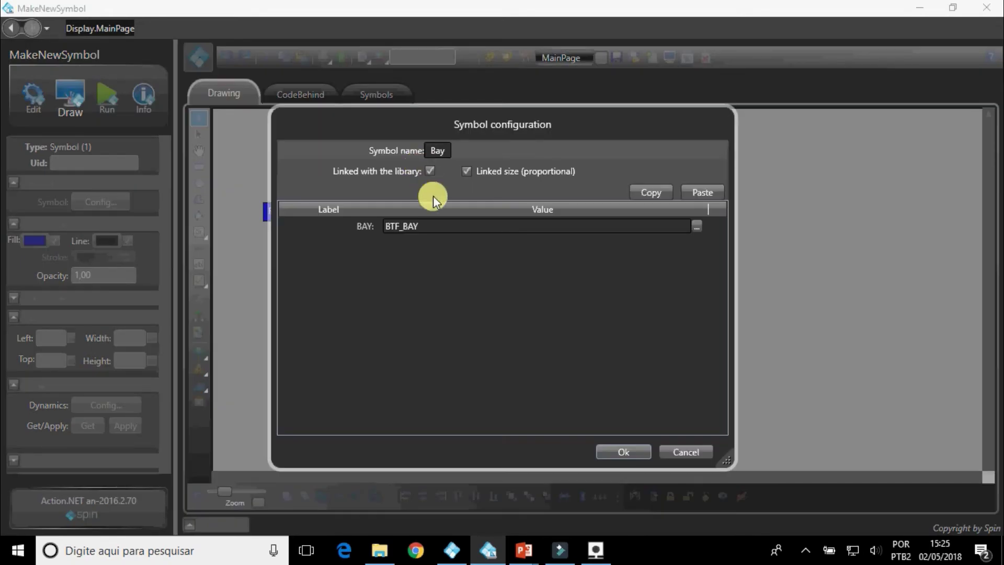
pyautogui.click(437, 228)
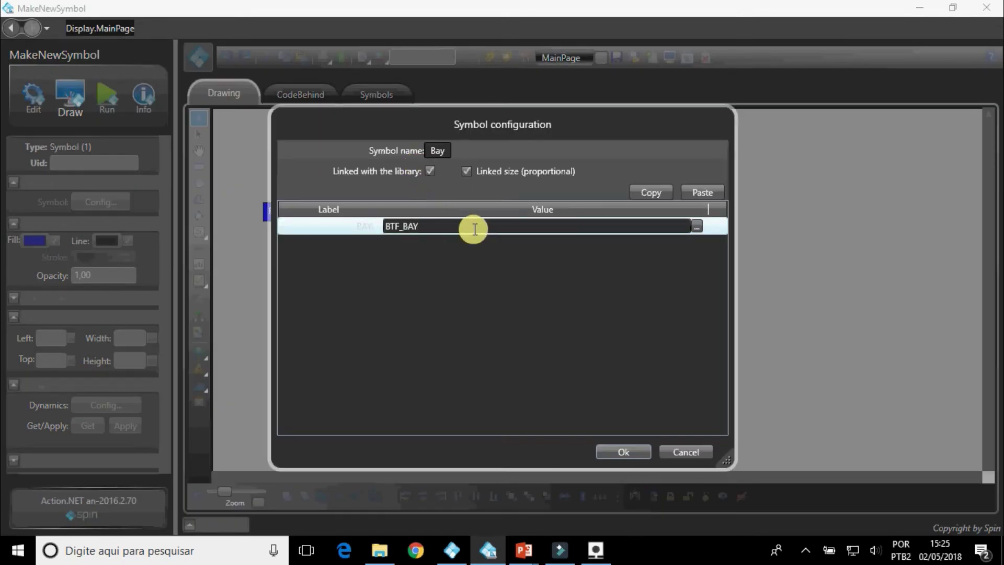
pyautogui.moveTo(471, 229); pyautogui.dragTo(398, 229)
pyautogui.press('BackSpace')
pyautogui.write('Tag')
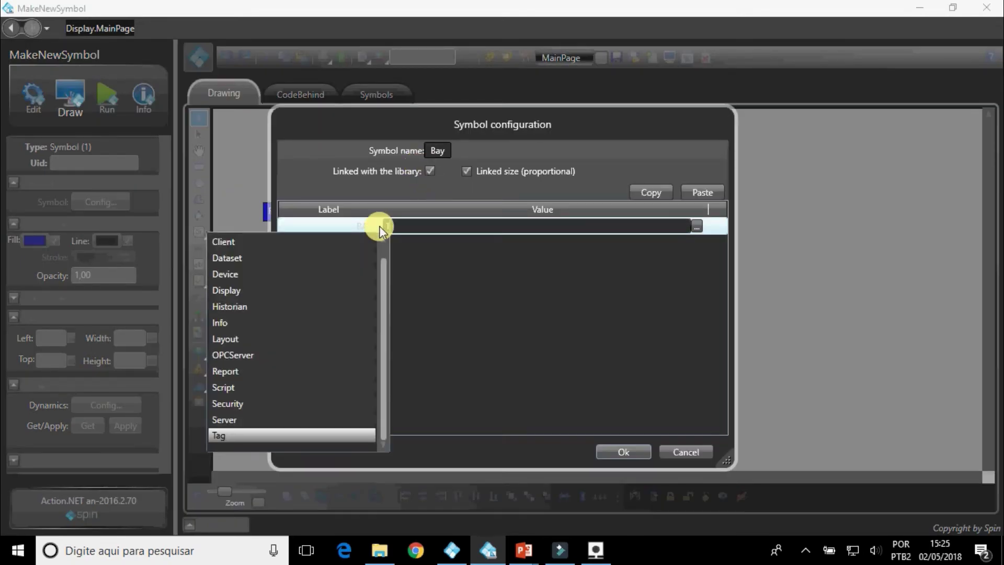
pyautogui.write('.')
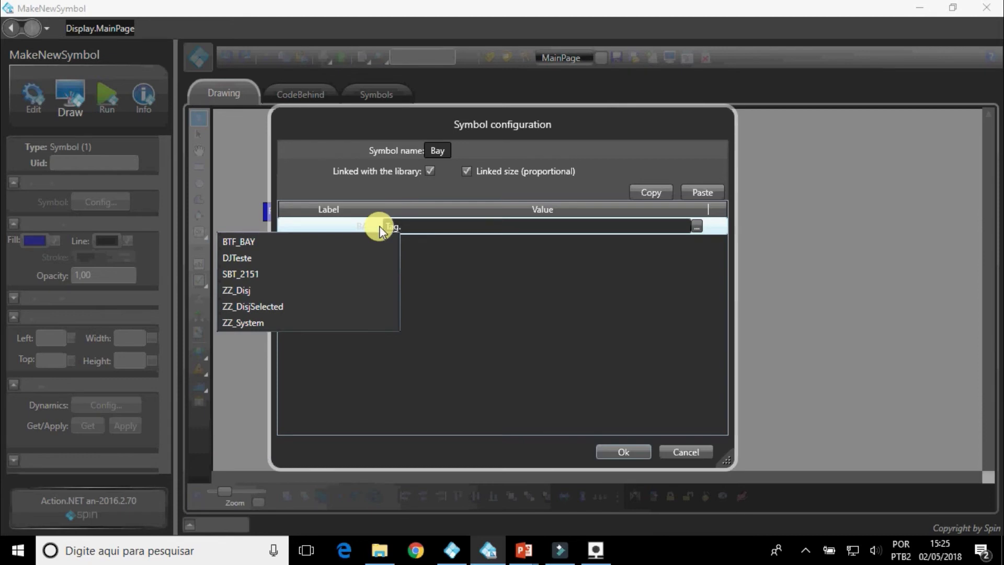
pyautogui.press('Down')
pyautogui.press('Down')
pyautogui.press('Down')
pyautogui.press('Return')
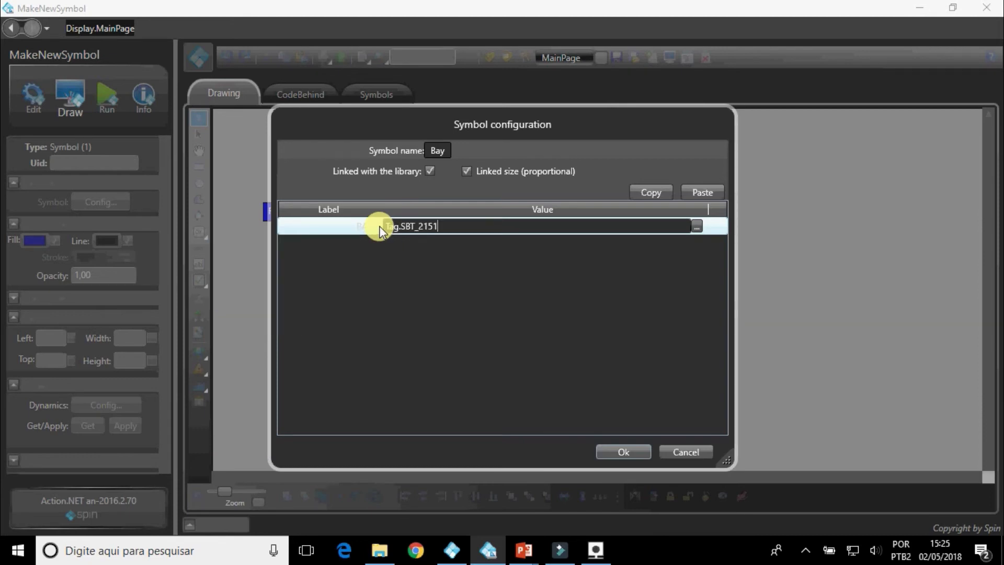
pyautogui.click(482, 226)
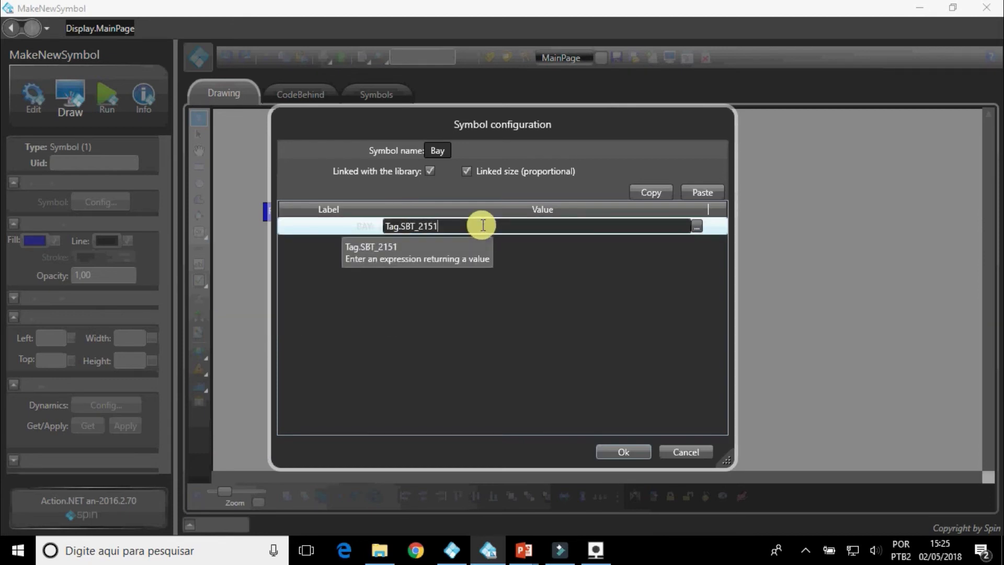
pyautogui.click(632, 453)
pyautogui.click(627, 401)
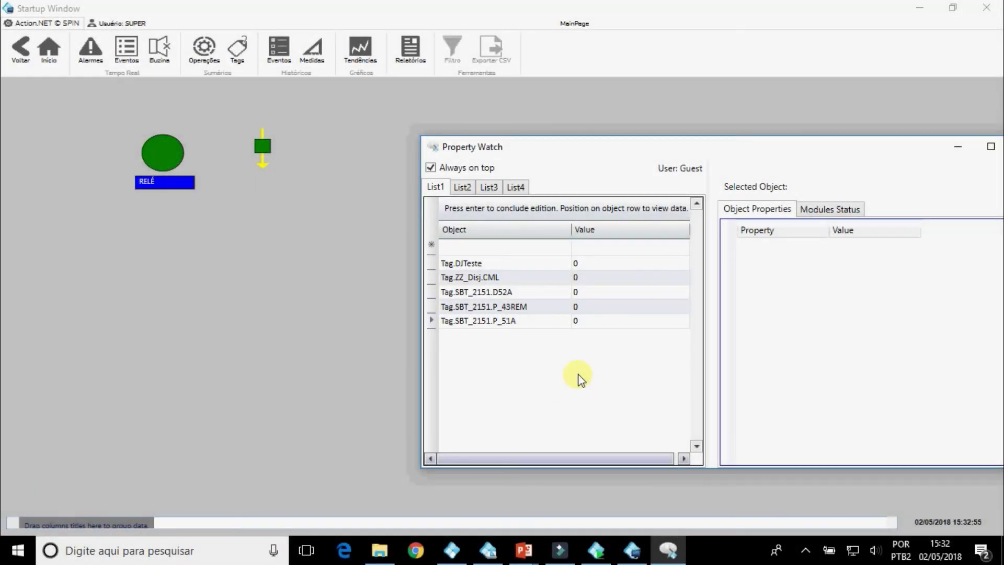
# Test the breaker's fill color in the running display by setting Tag.SBT_2151.D52A to 1 and back to 0.
pyautogui.click(601, 290)
pyautogui.click(601, 290)
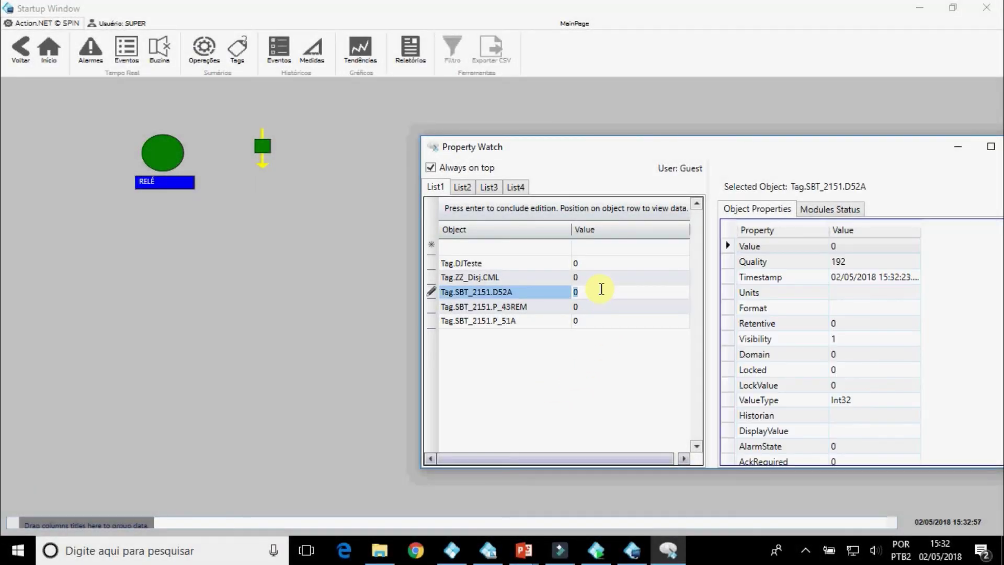
pyautogui.write('1')
pyautogui.press('Return')
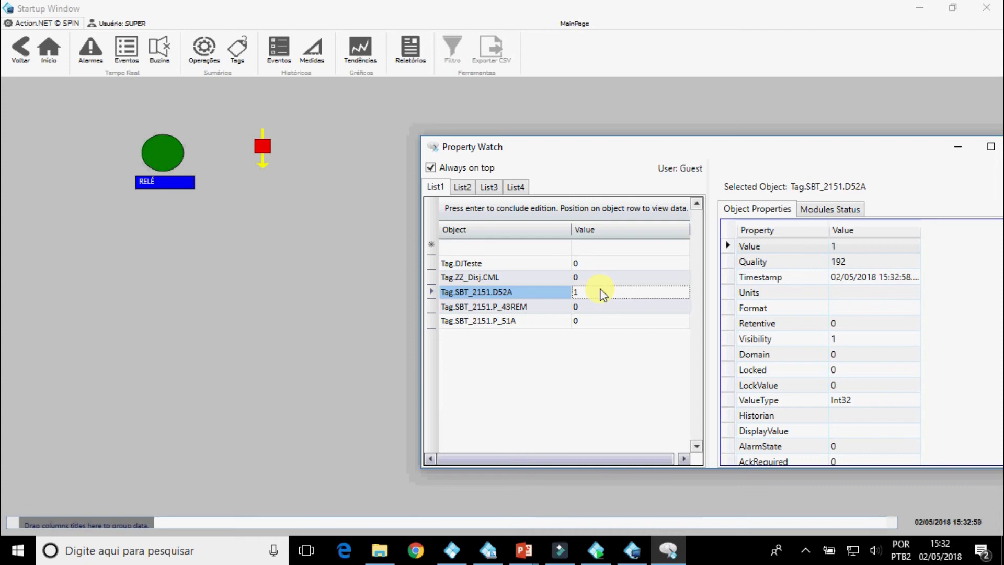
pyautogui.click(601, 292)
pyautogui.write('0')
pyautogui.press('Return')
# Set Tag.SBT_2151.P_43REM and Tag.SBT_2151.P_51A to 1 to test the L and P51 texts' visibility.
pyautogui.click(595, 306)
pyautogui.click(595, 306)
pyautogui.write('1')
pyautogui.press('Return')
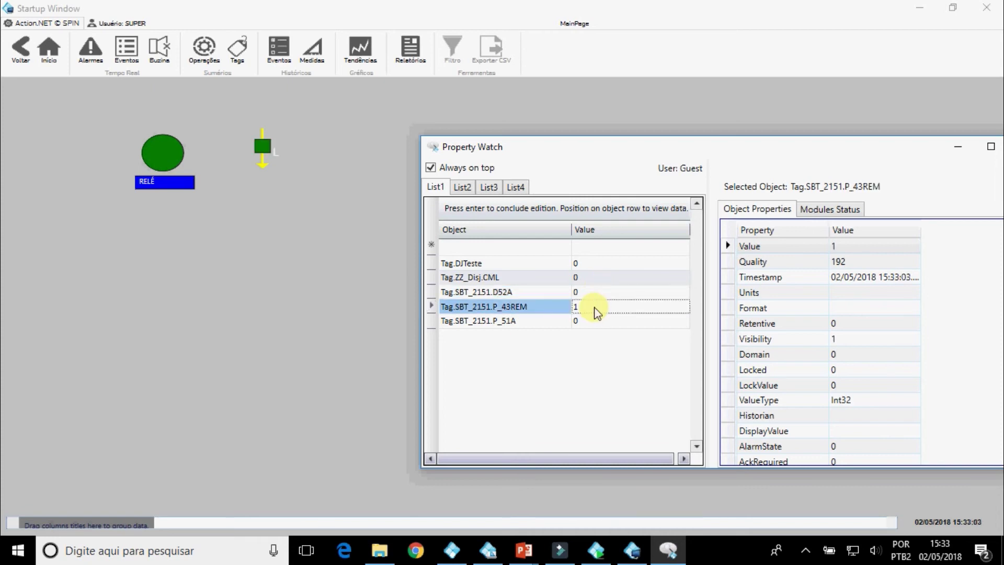
pyautogui.doubleClick(596, 320)
pyautogui.write('1')
pyautogui.press('Return')
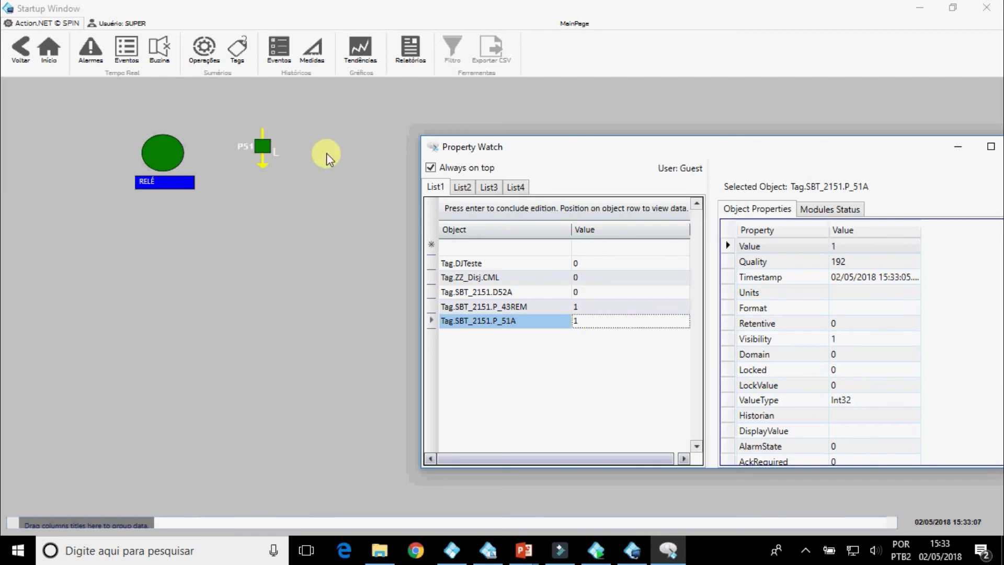
# Reset Tag.SBT_2151.P_43REM and Tag.SBT_2151.P_51A to 0 to test hiding the L and P51 texts.
pyautogui.click(625, 308)
pyautogui.click(625, 307)
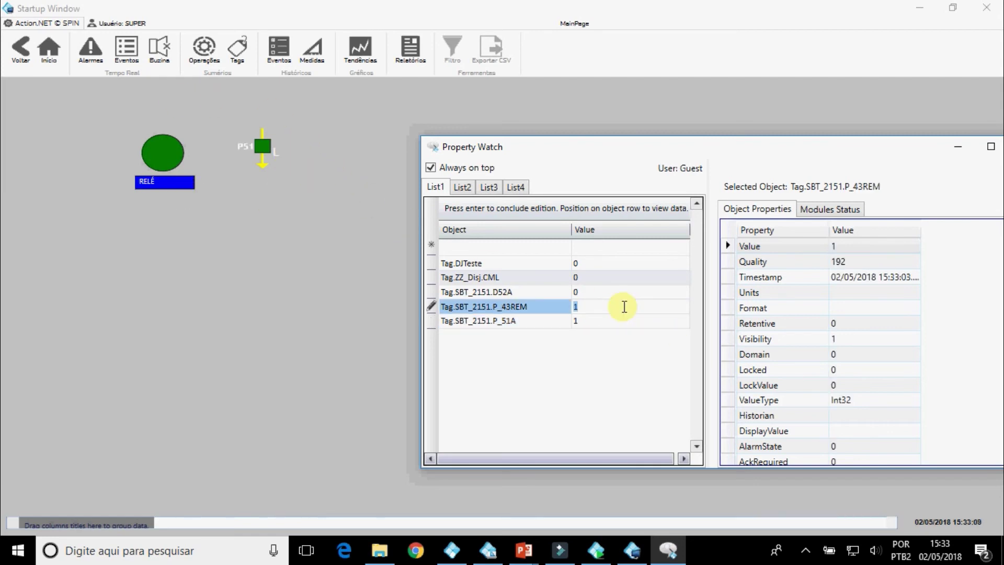
pyautogui.write('0')
pyautogui.press('Return')
pyautogui.click(625, 321)
pyautogui.click(625, 321)
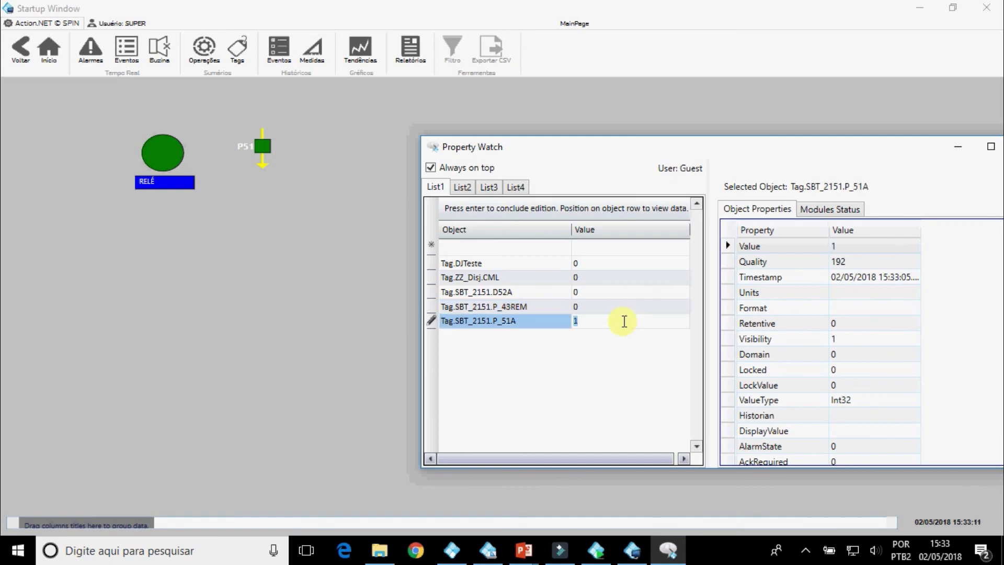
pyautogui.write('0')
pyautogui.press('Return')
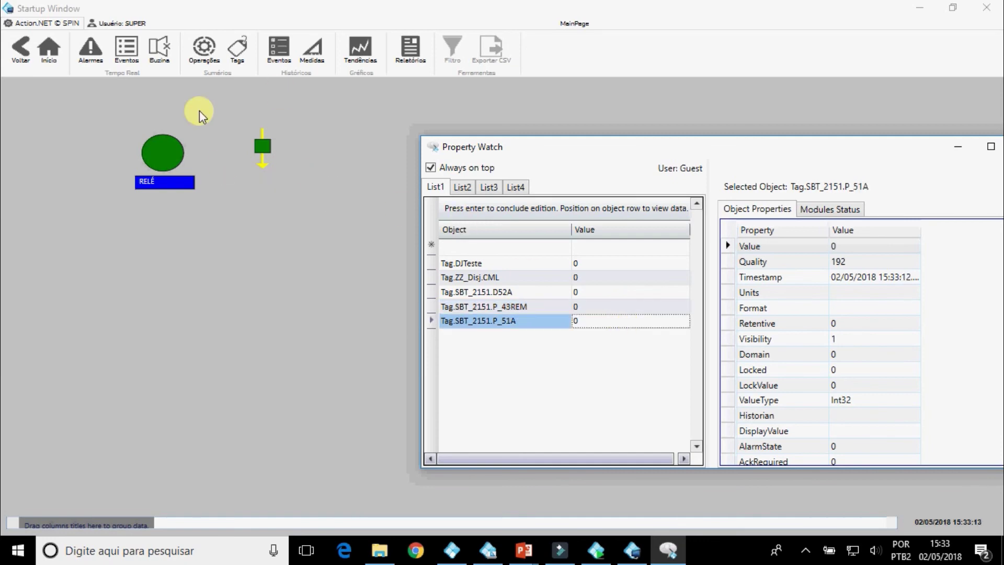